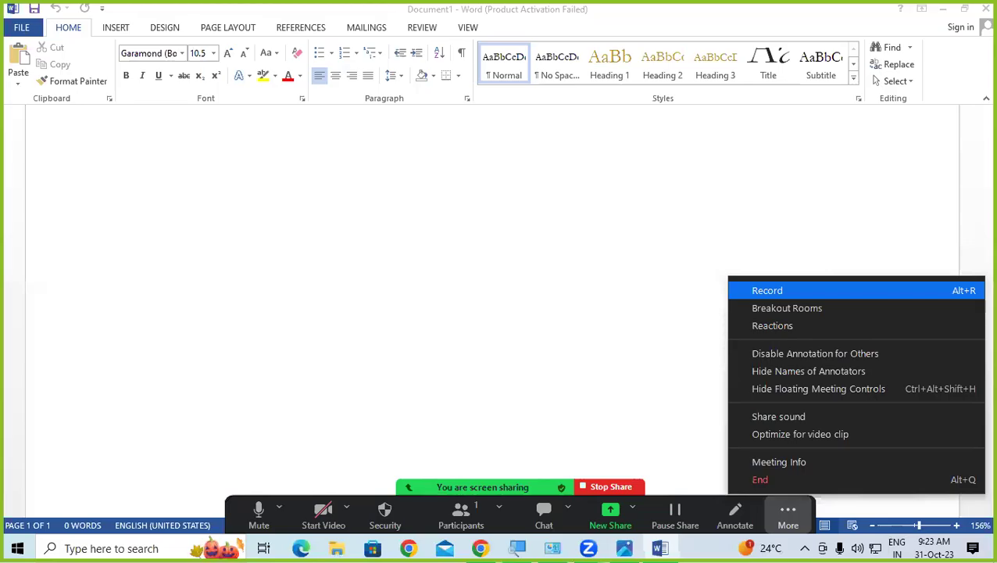
Close the Activation Wizard notice and zoom out to about 95% so the whole page fits
left_click(791, 292)
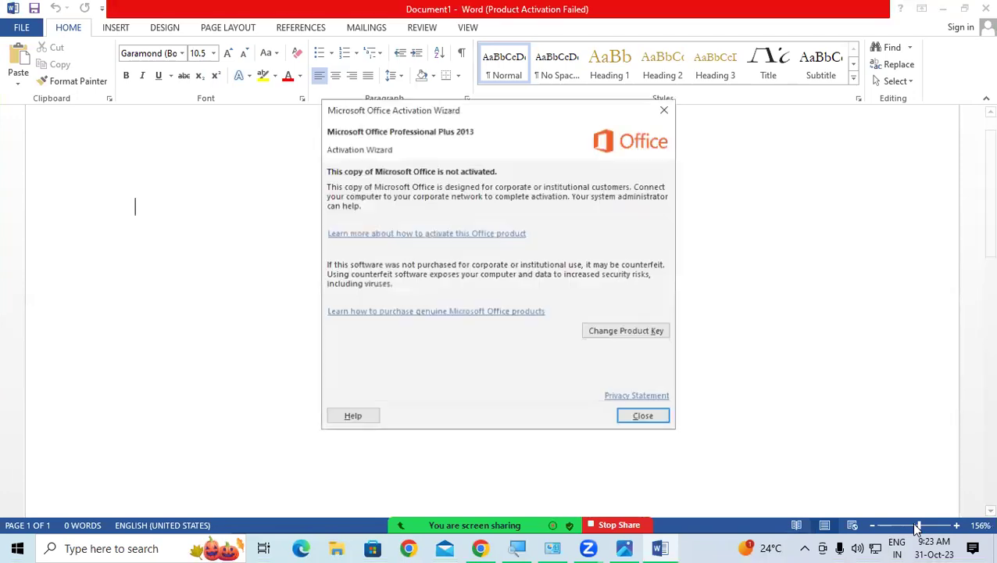
left_click(651, 417)
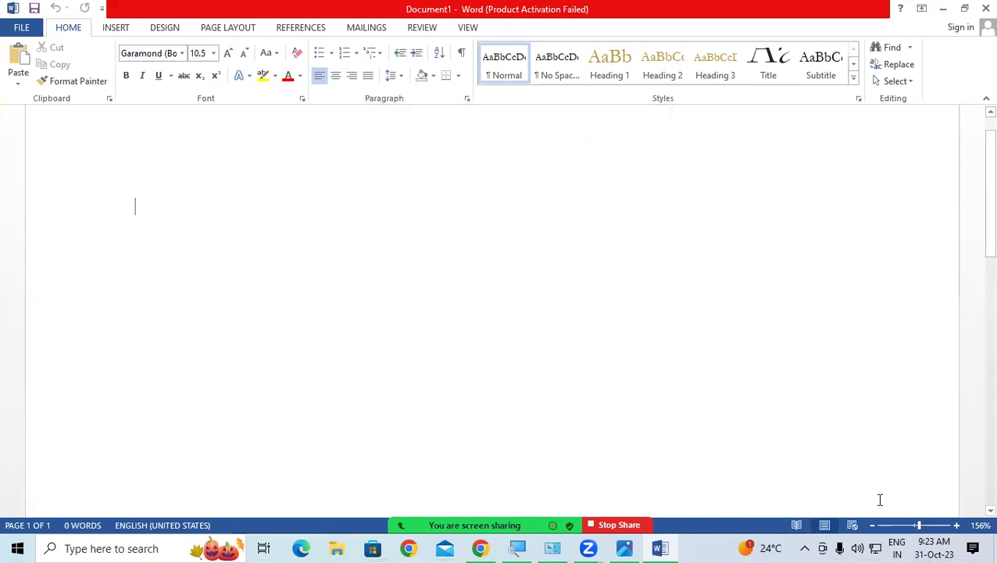
left_click(911, 525)
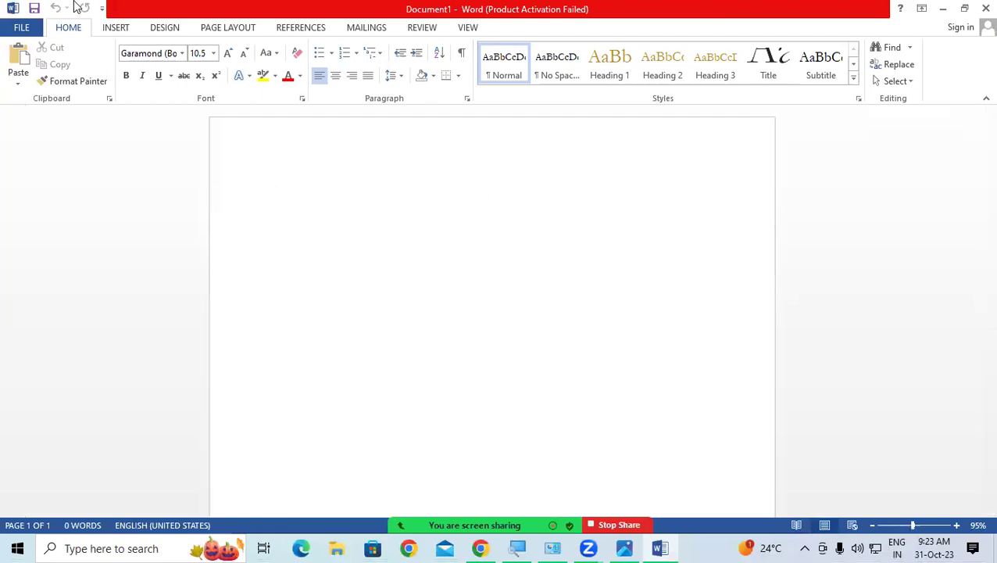
Draw a rectangle across most of the page and widen it to 7.79 by 5.74 inches
left_click(118, 29)
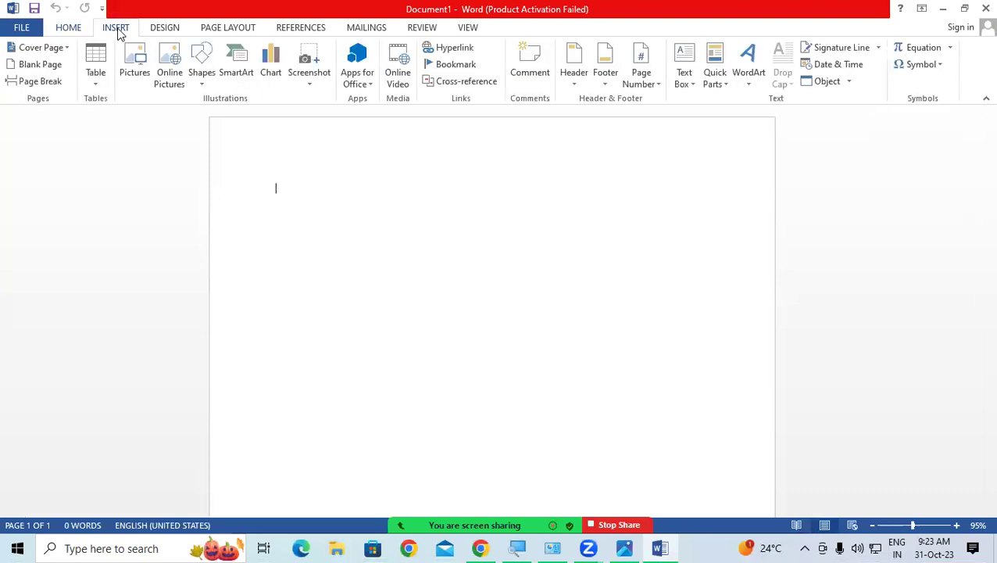
left_click(203, 85)
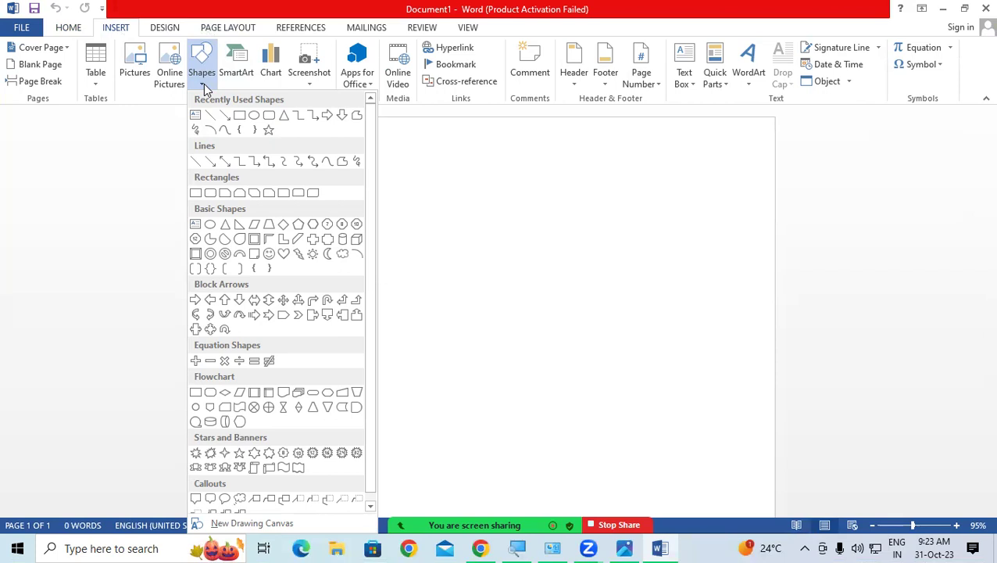
left_click(239, 117)
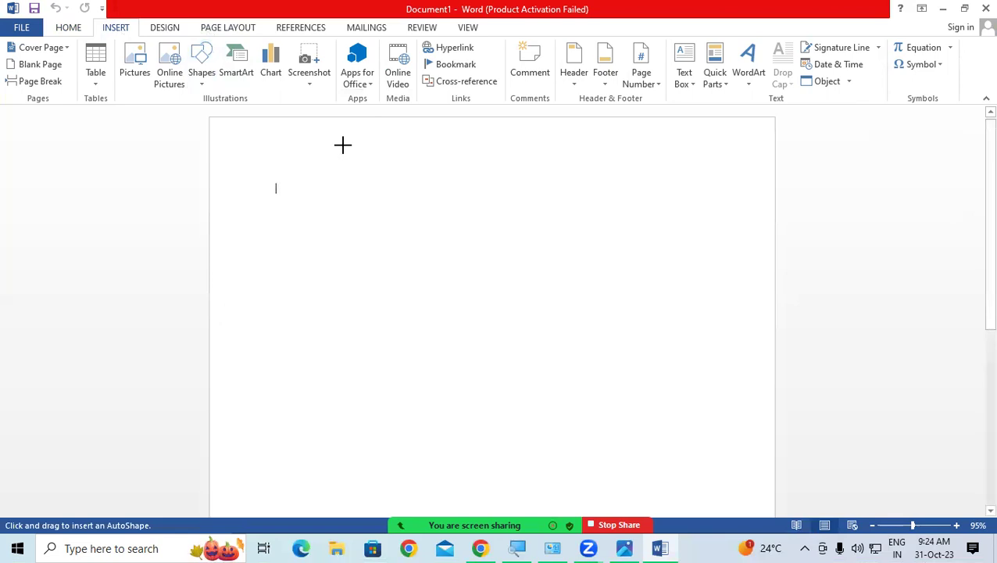
mouse_move(270, 149)
left_mouse_down()
mouse_move(470, 344)
mouse_move(729, 487)
left_mouse_up()
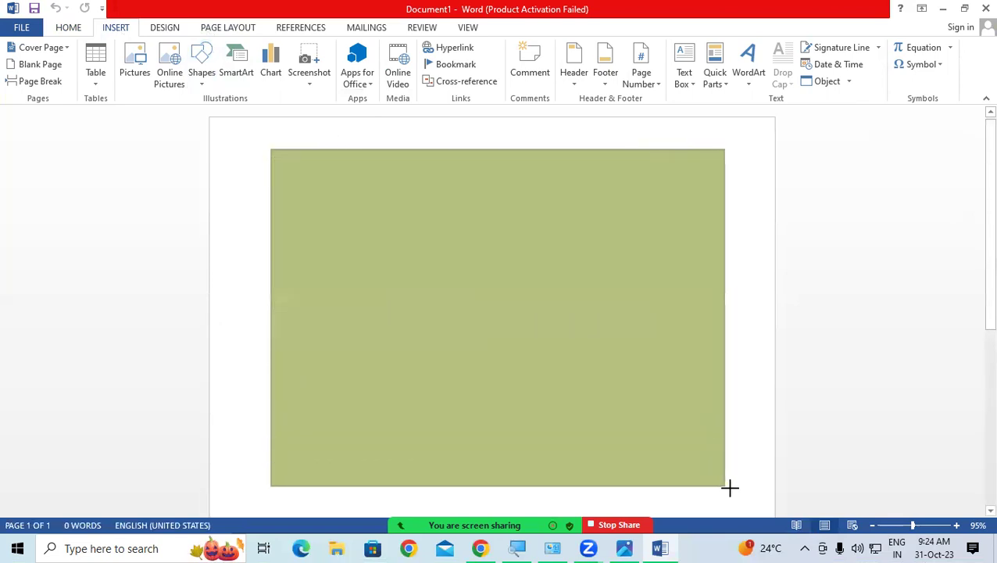
left_click_drag(729, 487, 749, 450)
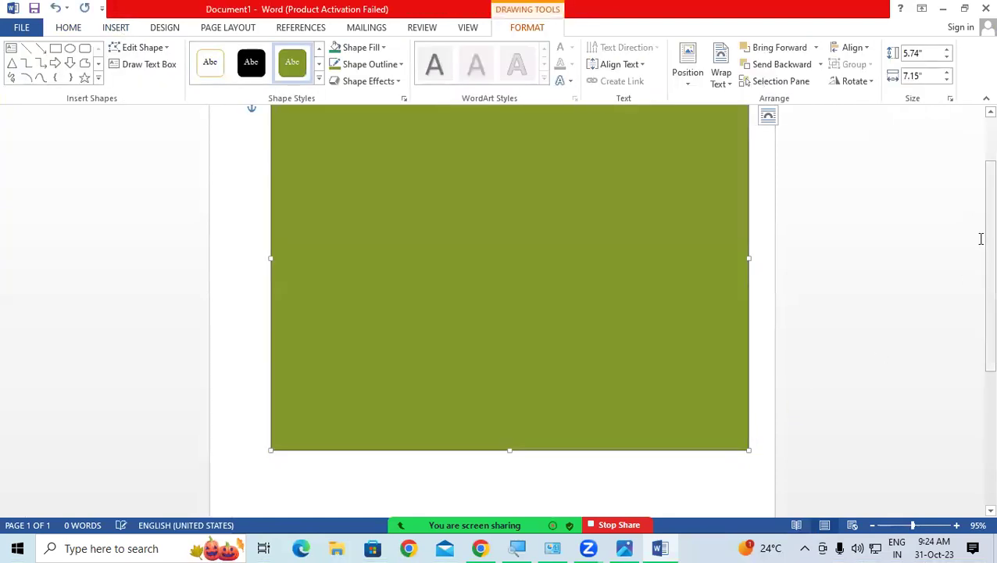
scroll(973, 200, "up", 2)
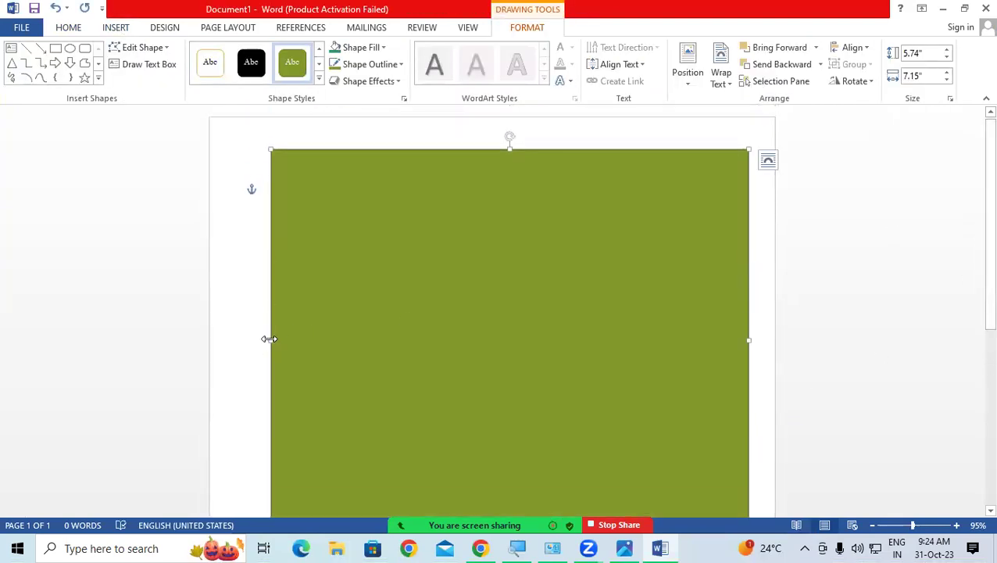
left_click_drag(270, 338, 238, 339)
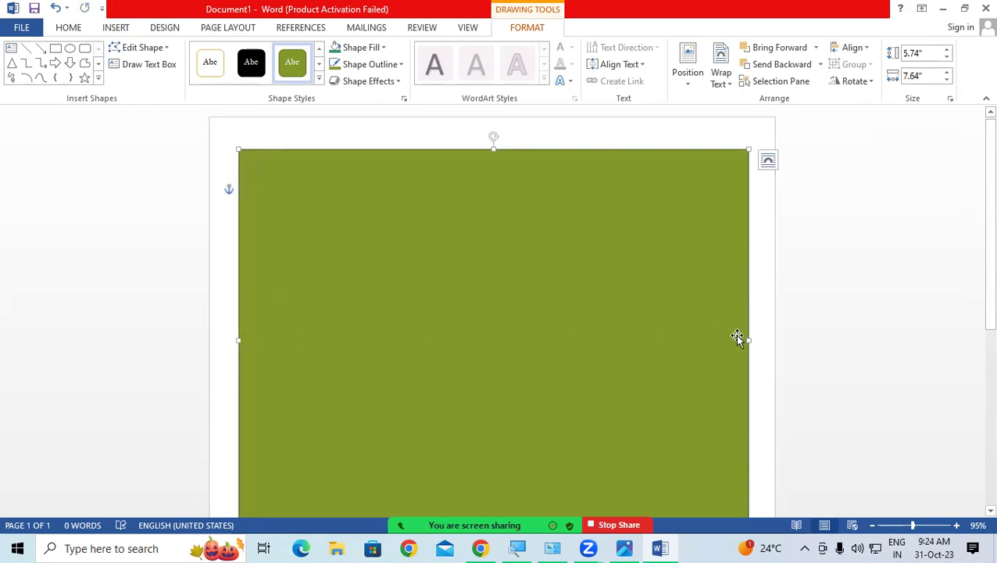
left_click_drag(749, 339, 757, 339)
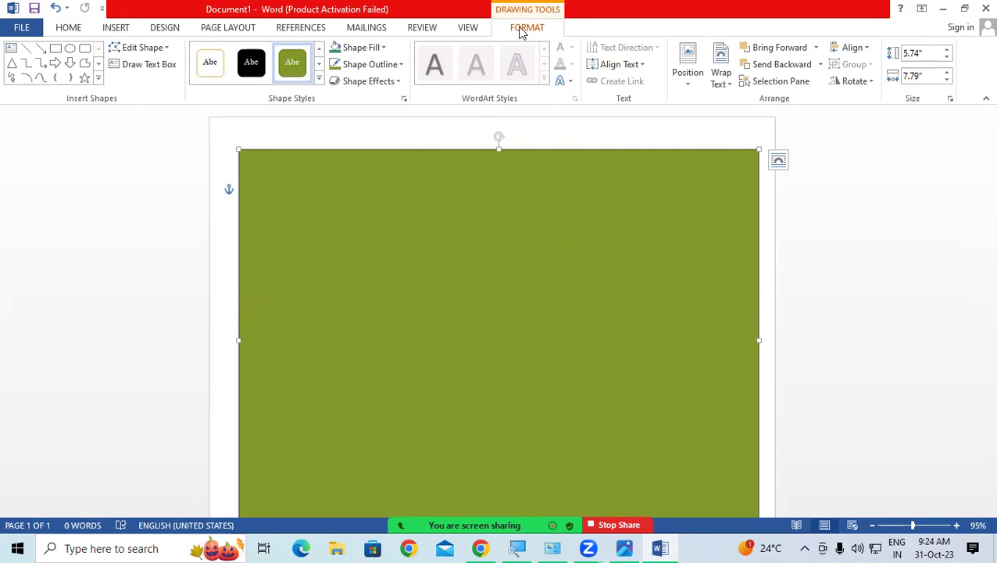
Fill the rectangle with the gold frame-border picture from the Desktop
left_click(373, 49)
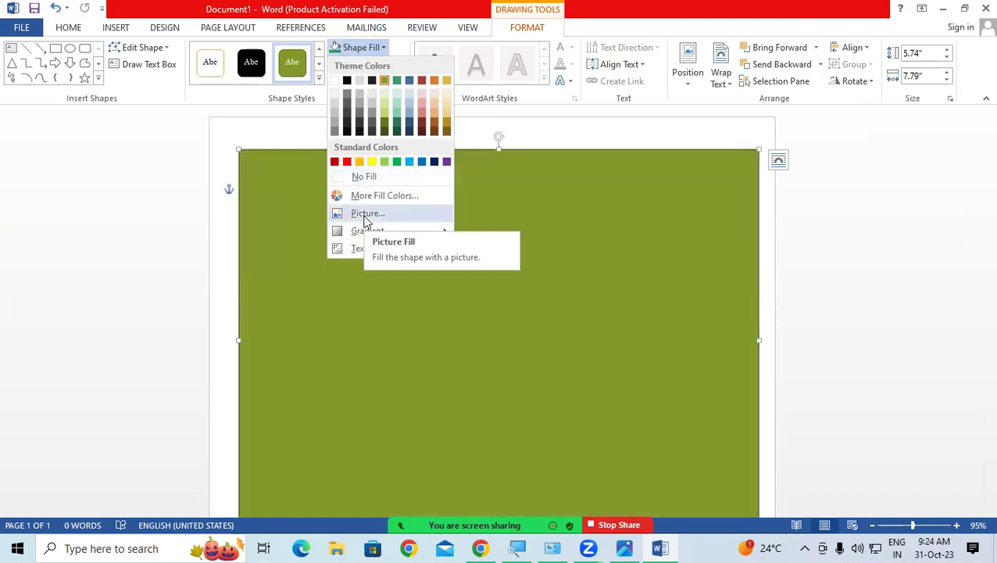
left_click(366, 217)
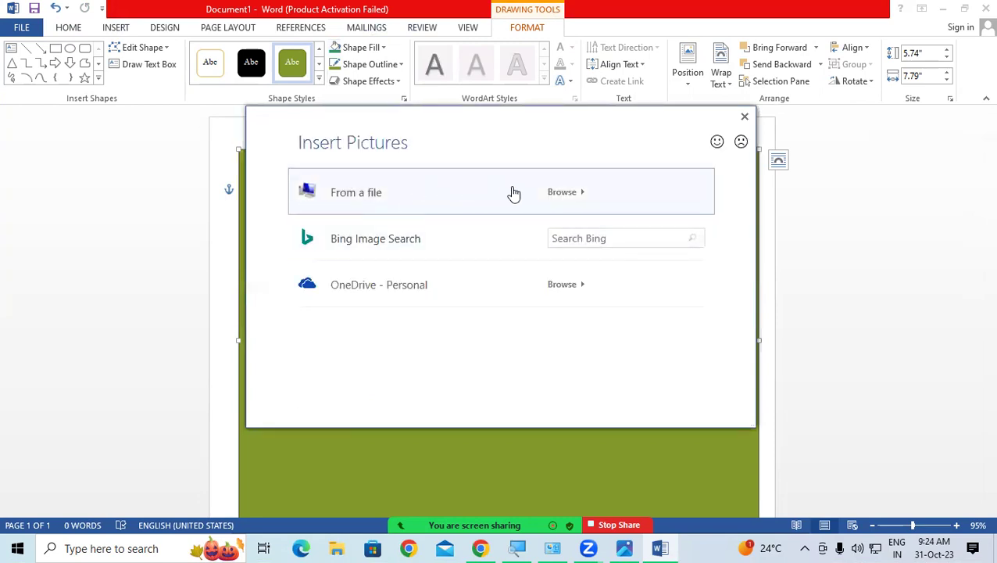
left_click(565, 192)
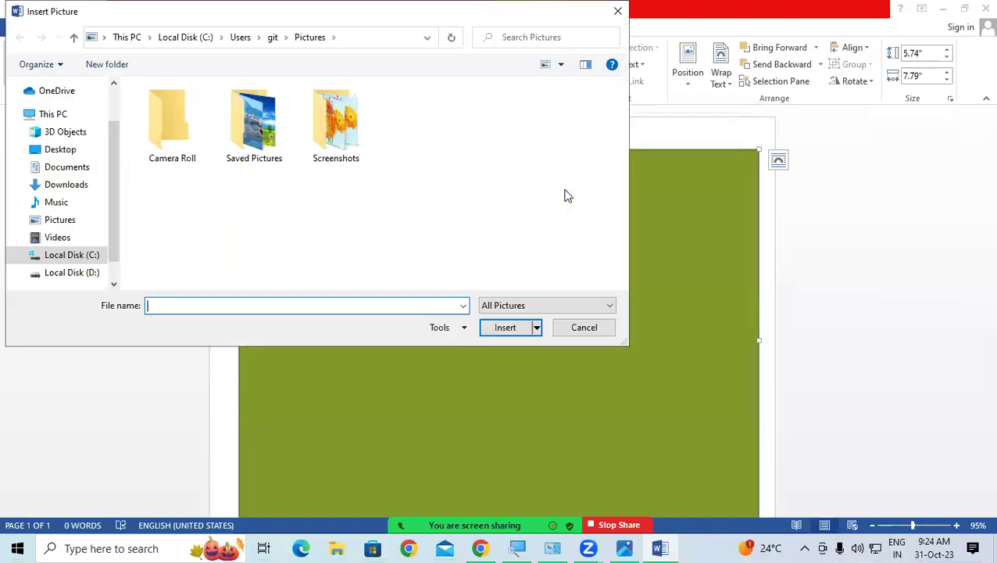
left_click(45, 151)
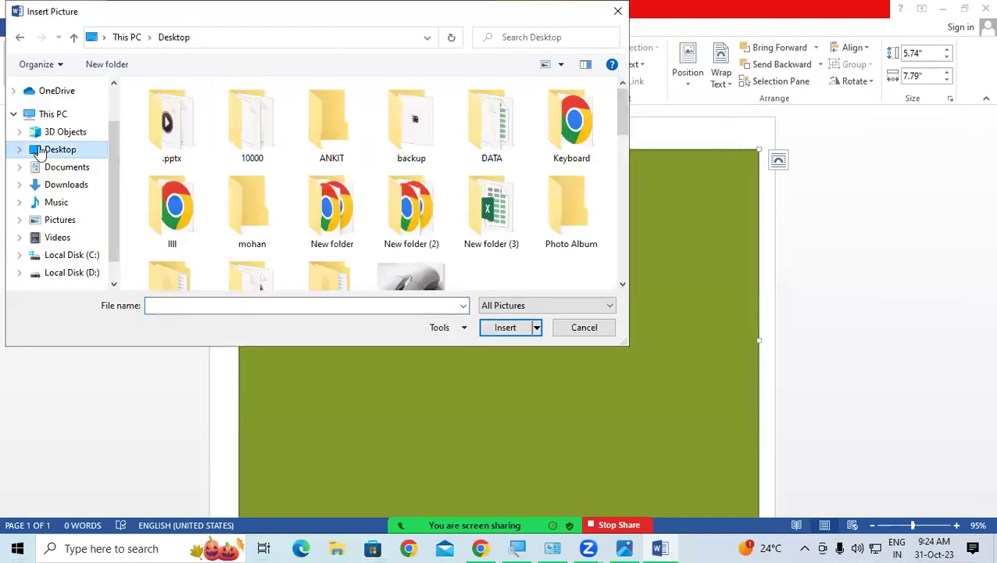
left_click_drag(622, 121, 622, 191)
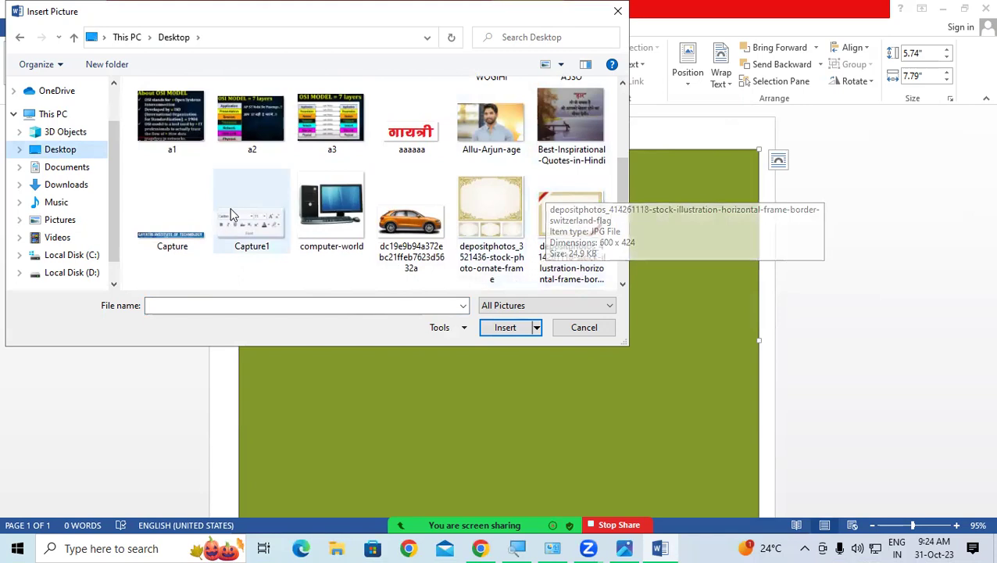
left_click(553, 205)
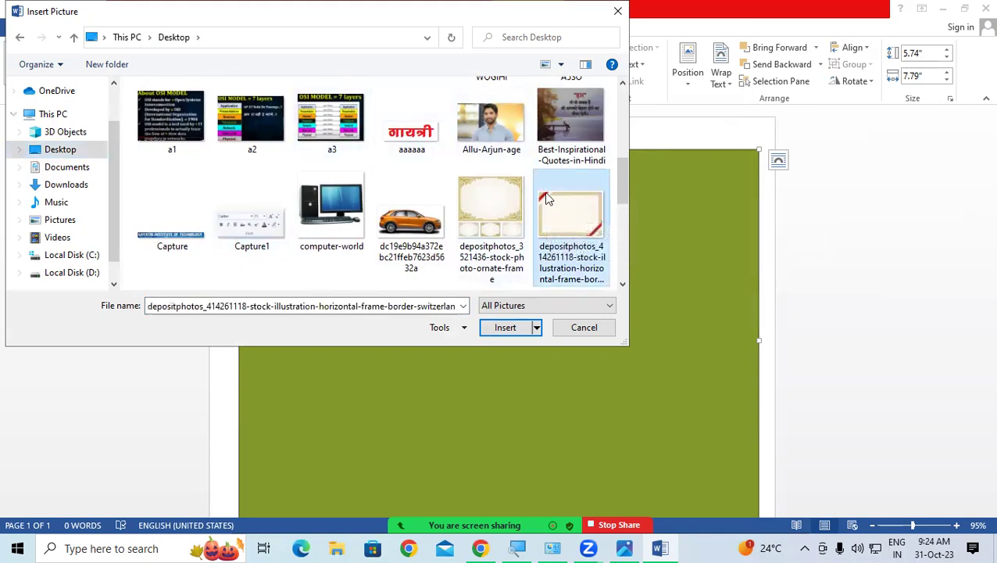
left_click(505, 328)
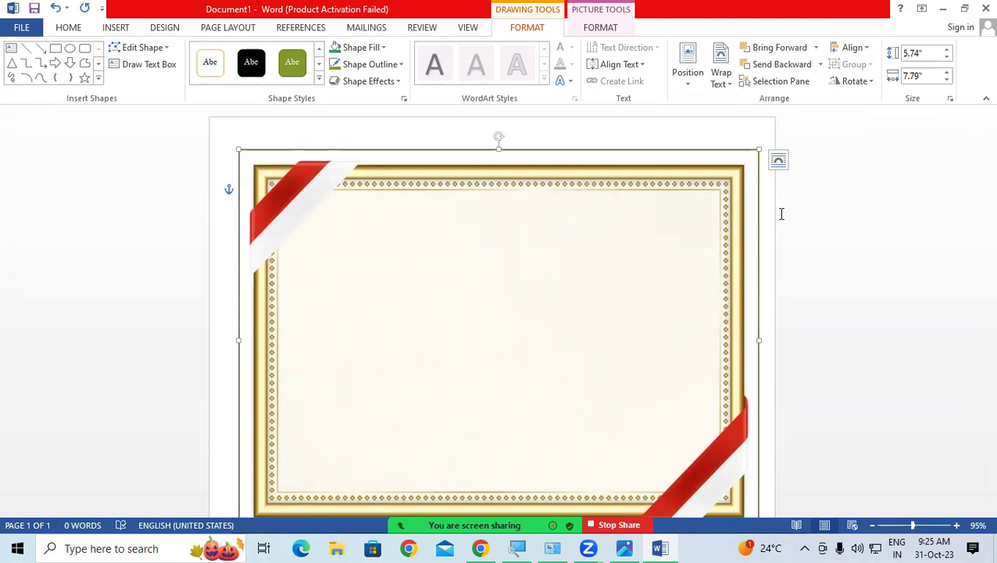
left_click(834, 215)
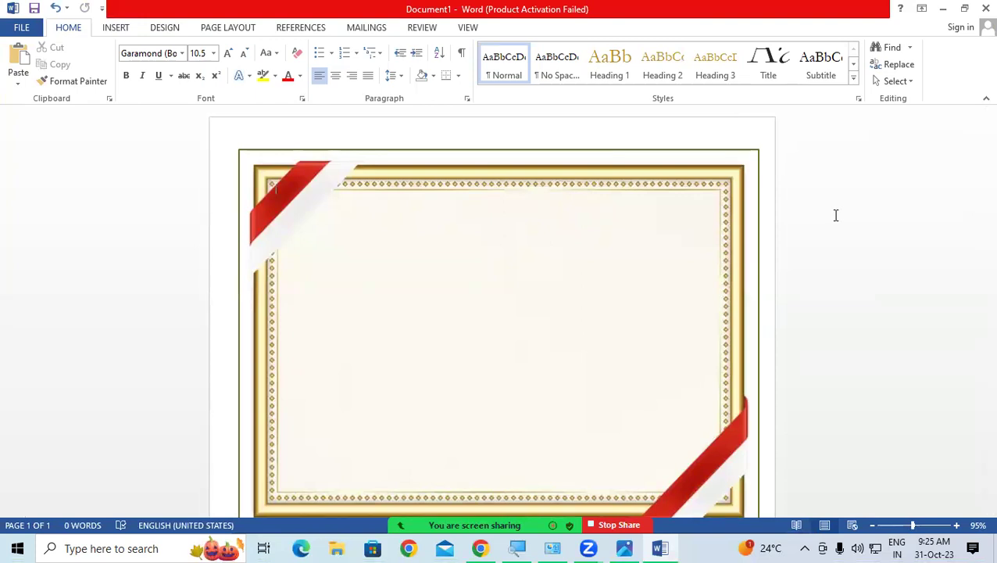
left_click(624, 547)
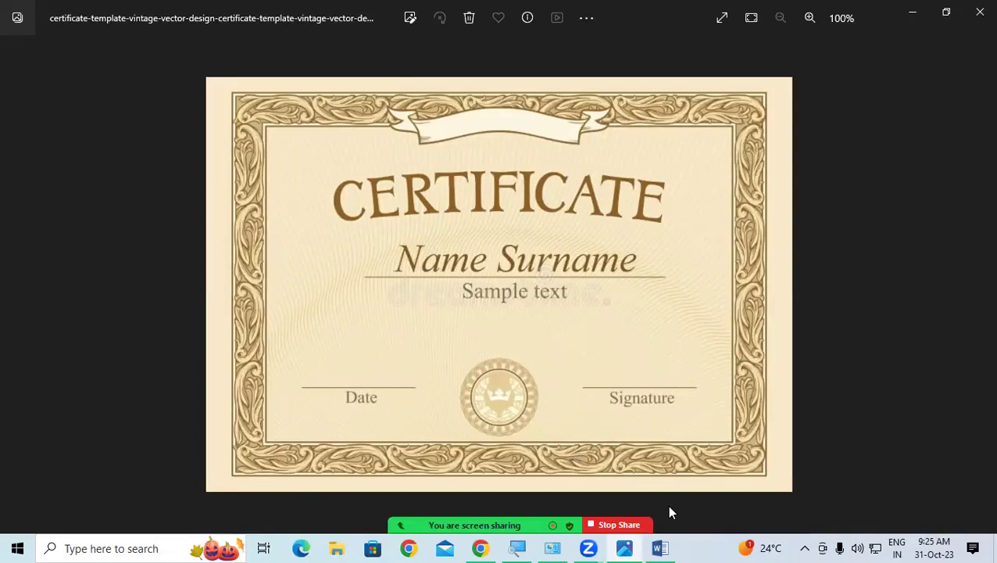
mouse_move(669, 545)
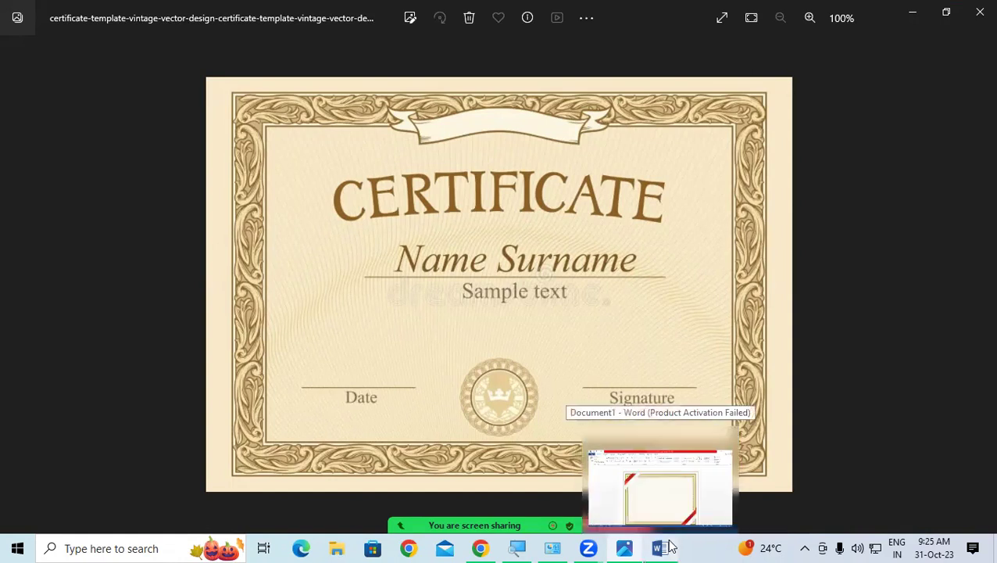
left_click(663, 488)
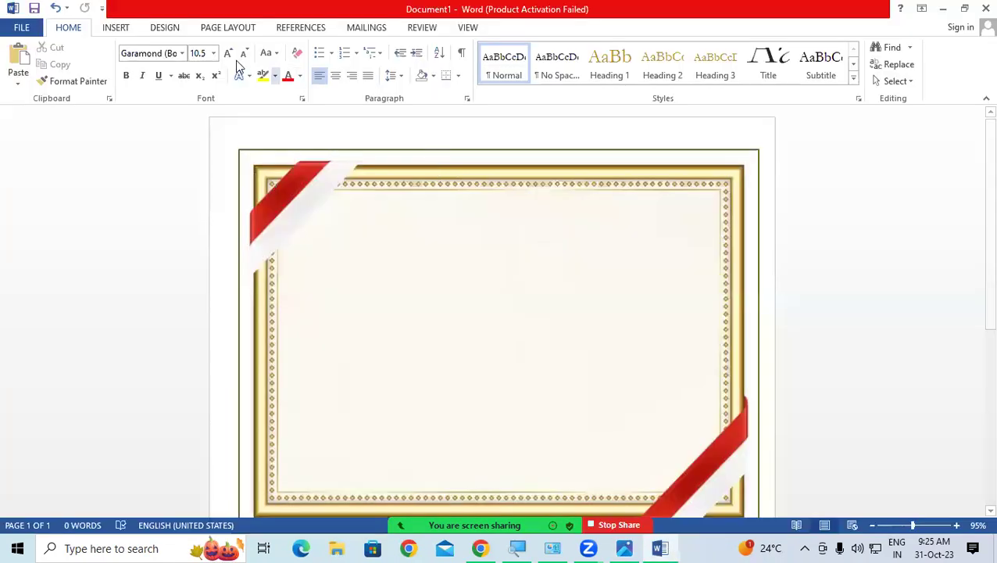
Draw a text box near the top of the frame and type CERTIFICATE in it
left_click(115, 29)
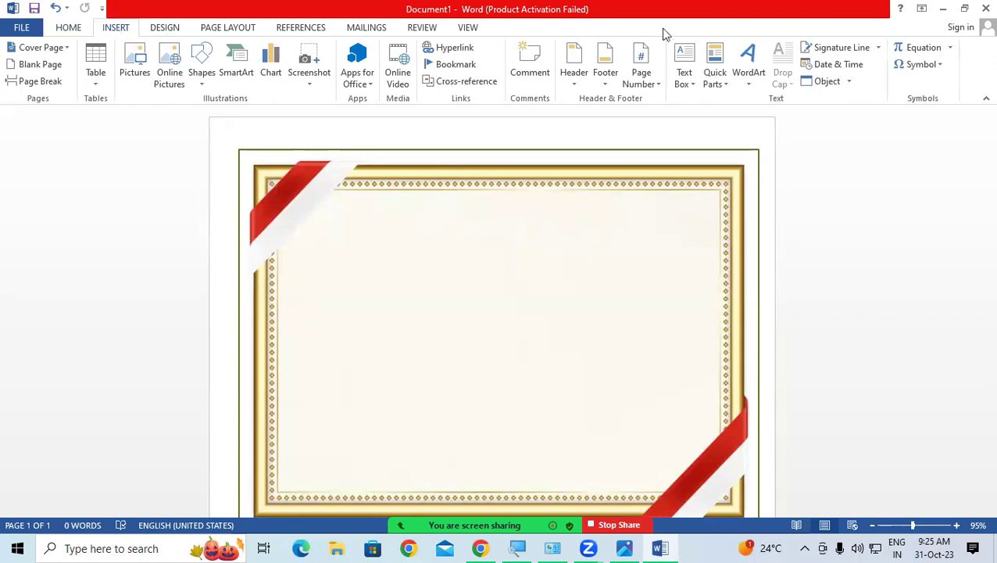
left_click(685, 58)
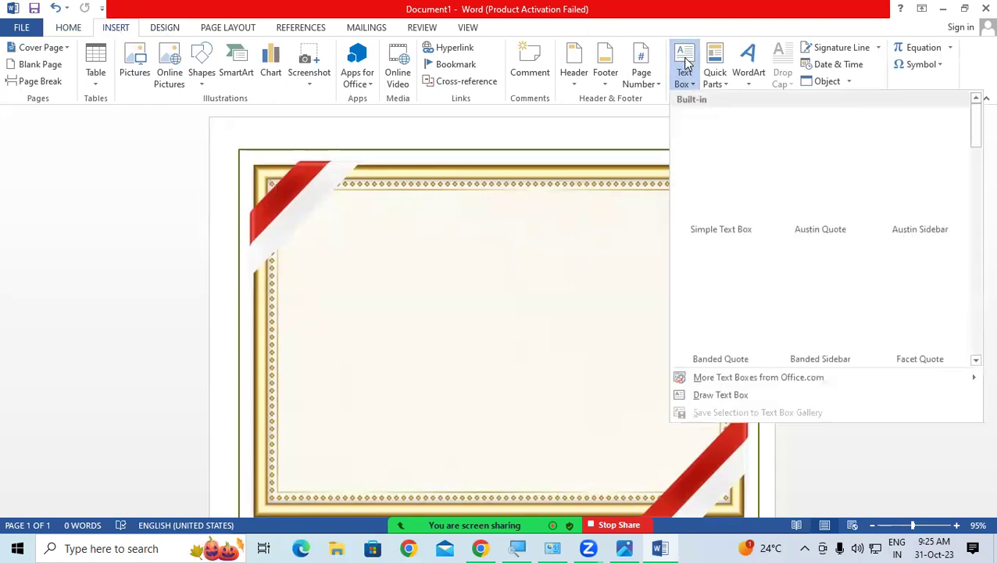
left_click(720, 399)
left_click_drag(397, 232, 614, 258)
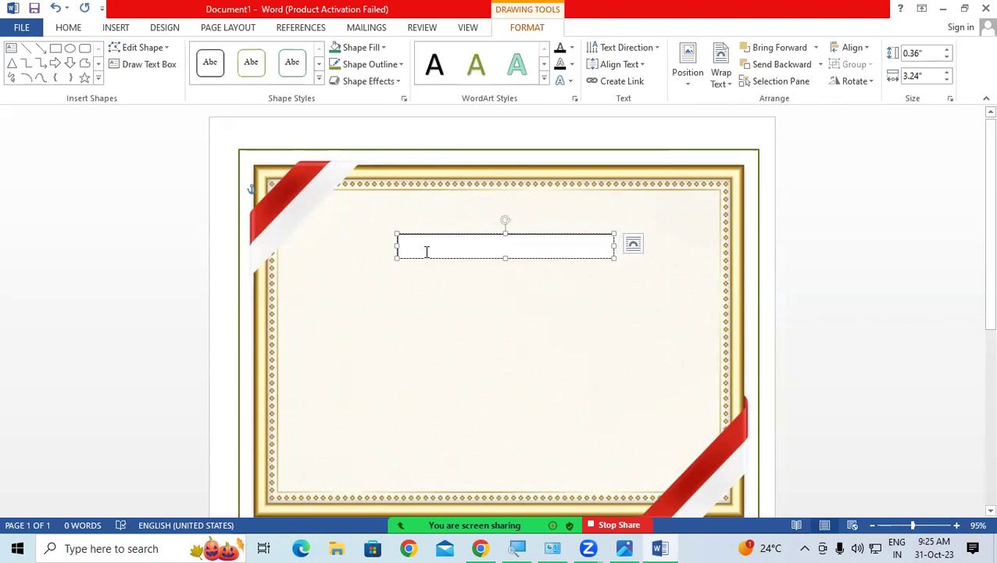
type("C")
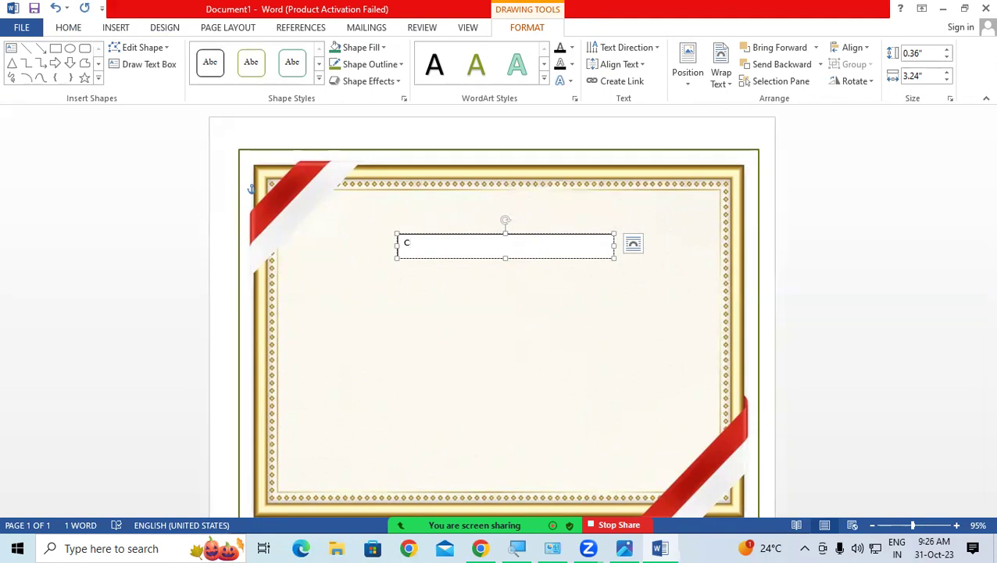
type("ER")
type("TIFICATE")
Make the word CERTIFICATE bold and grow it to 36 pt
left_click(404, 242)
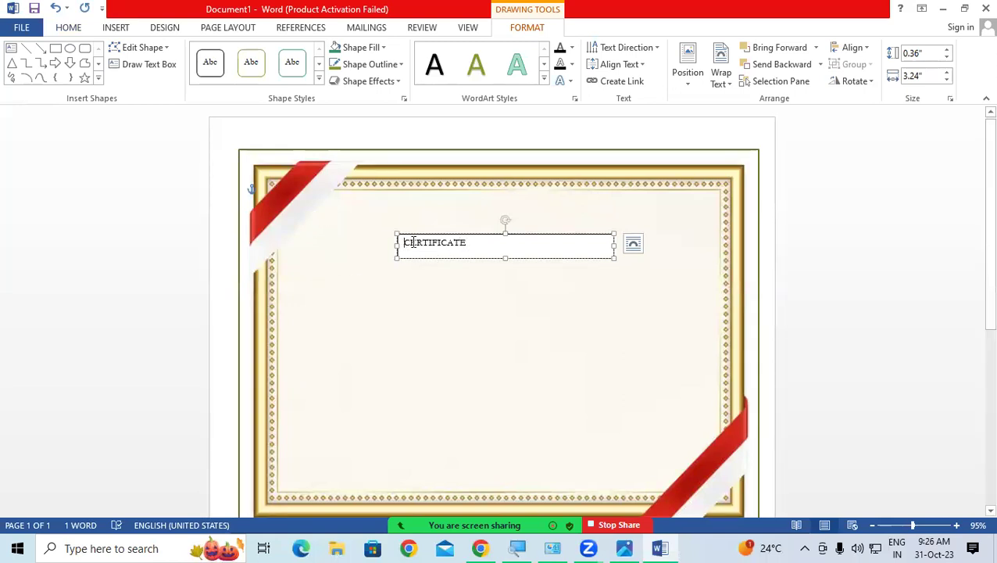
left_click_drag(413, 242, 478, 242)
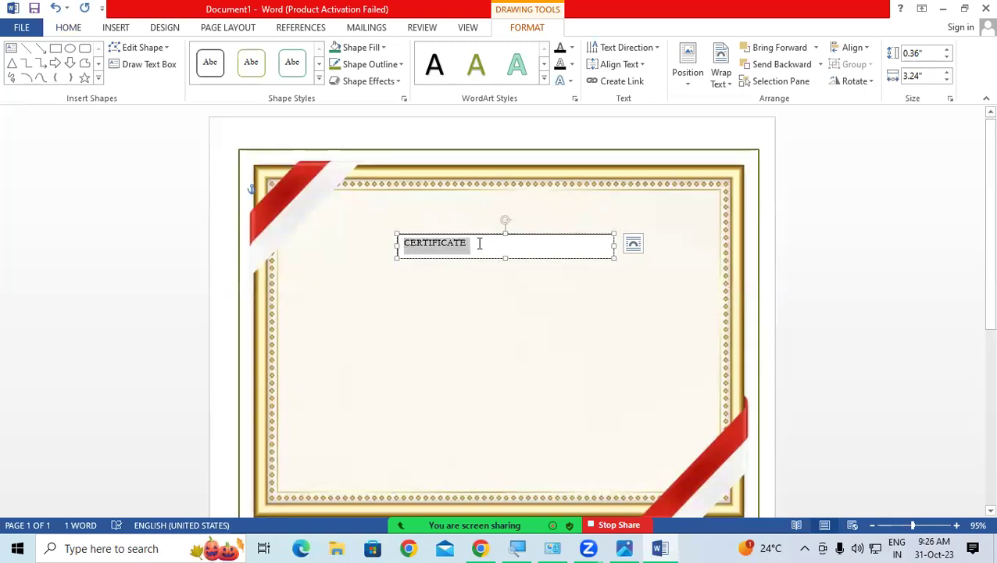
left_click(63, 27)
left_click(127, 76)
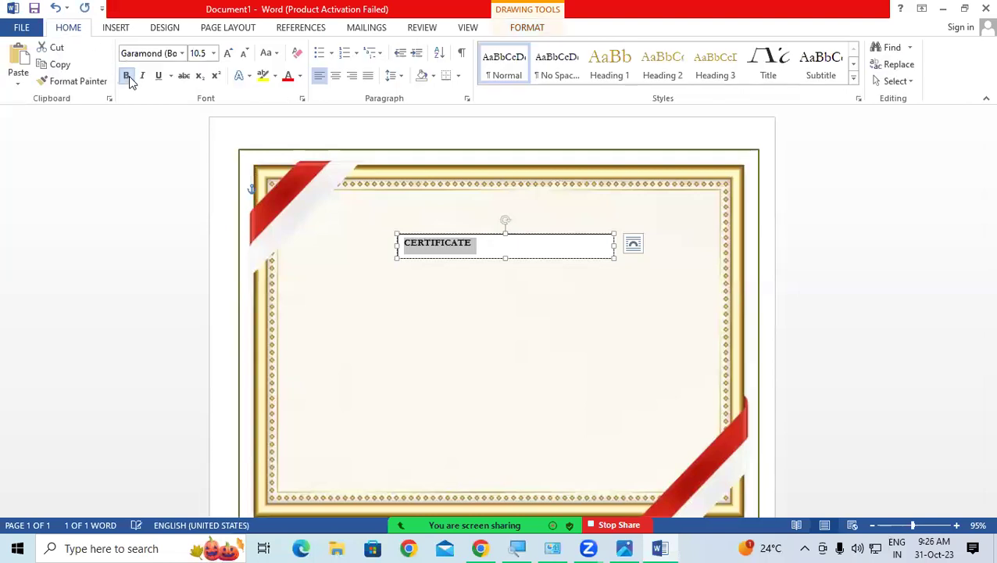
left_click(228, 53)
left_click(228, 53)
left_click(227, 53)
left_click(227, 53)
left_click(228, 53)
left_click(229, 55)
left_click(229, 55)
left_click(229, 55)
left_click(229, 54)
left_click(229, 55)
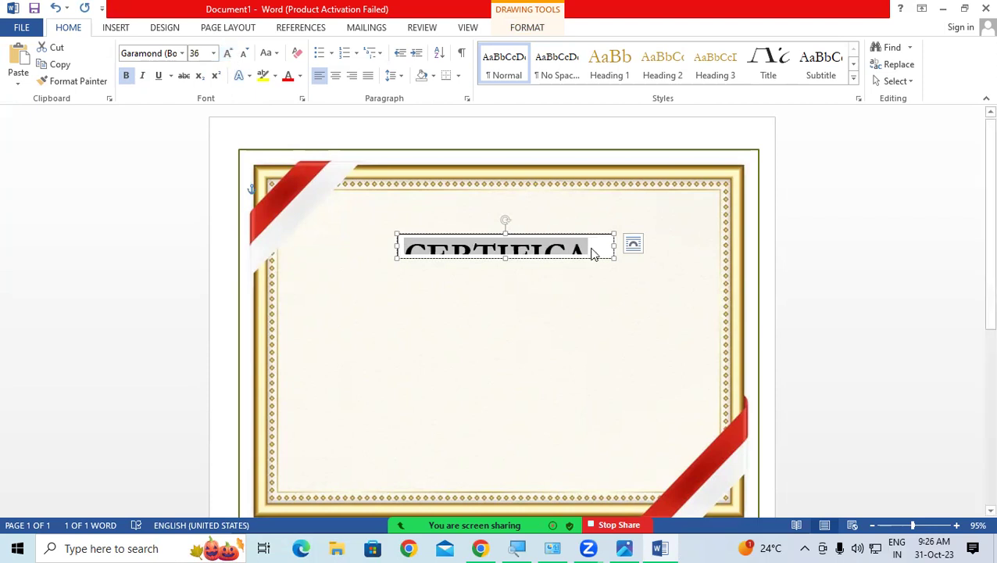
Enlarge the title box, move it to the frame's top, and centre CERTIFICATE within it
left_click_drag(614, 247, 740, 247)
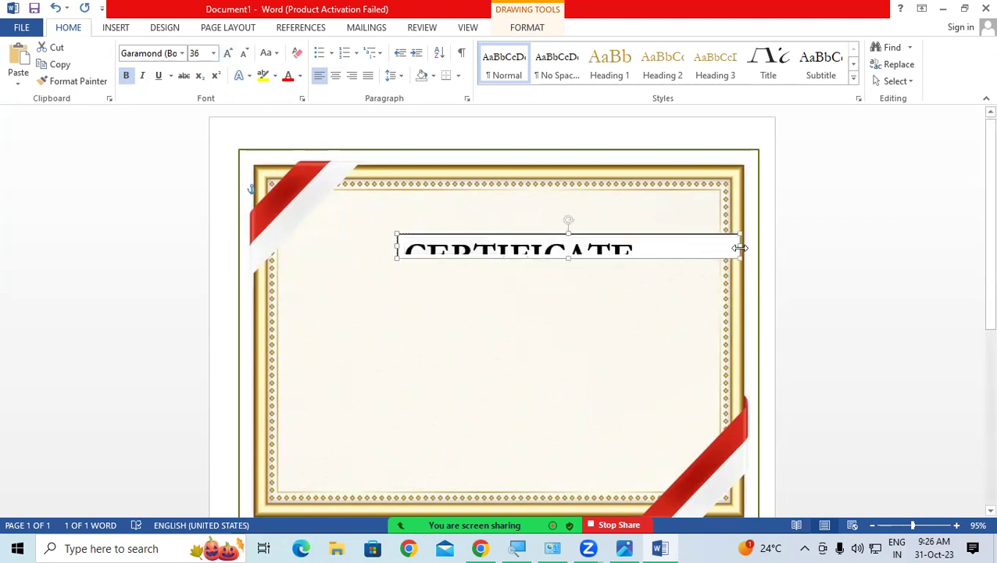
left_click_drag(566, 258, 550, 291)
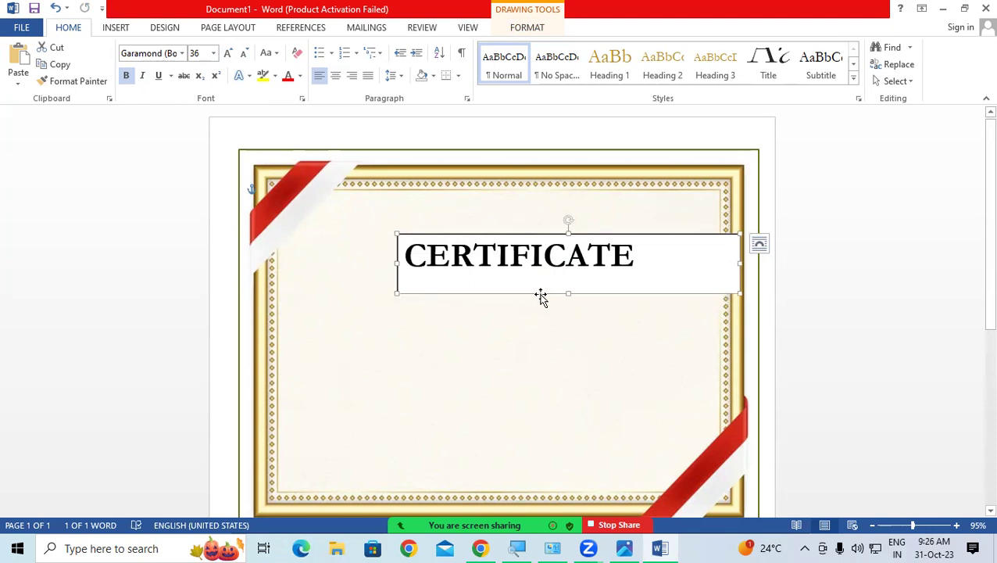
left_click_drag(541, 295, 507, 251)
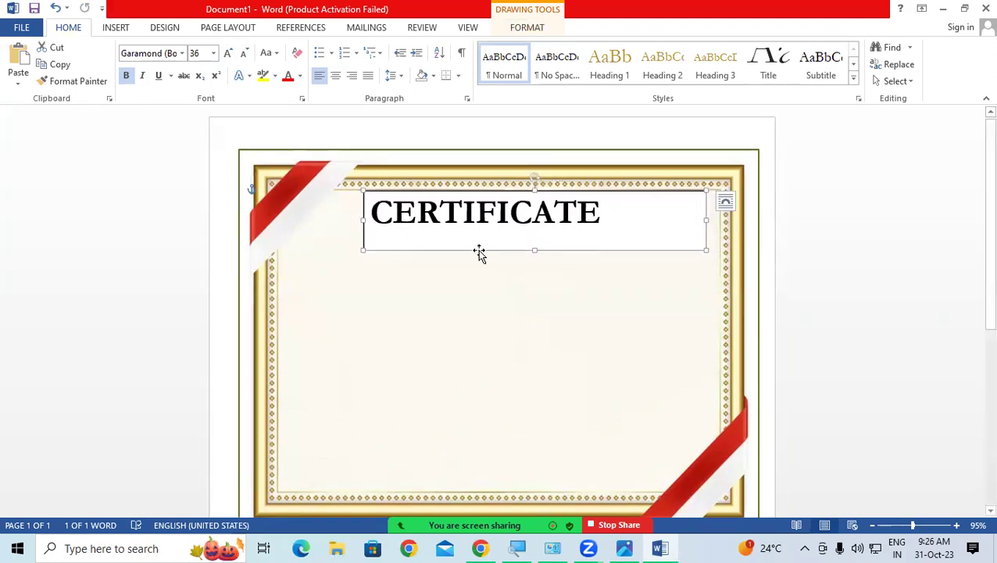
left_click_drag(467, 252, 458, 248)
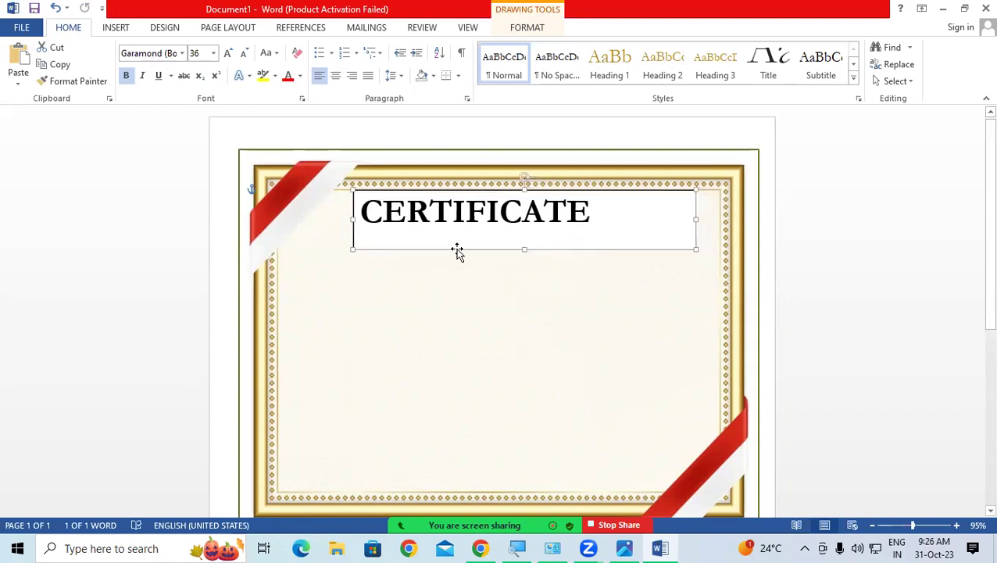
left_click_drag(363, 210, 623, 221)
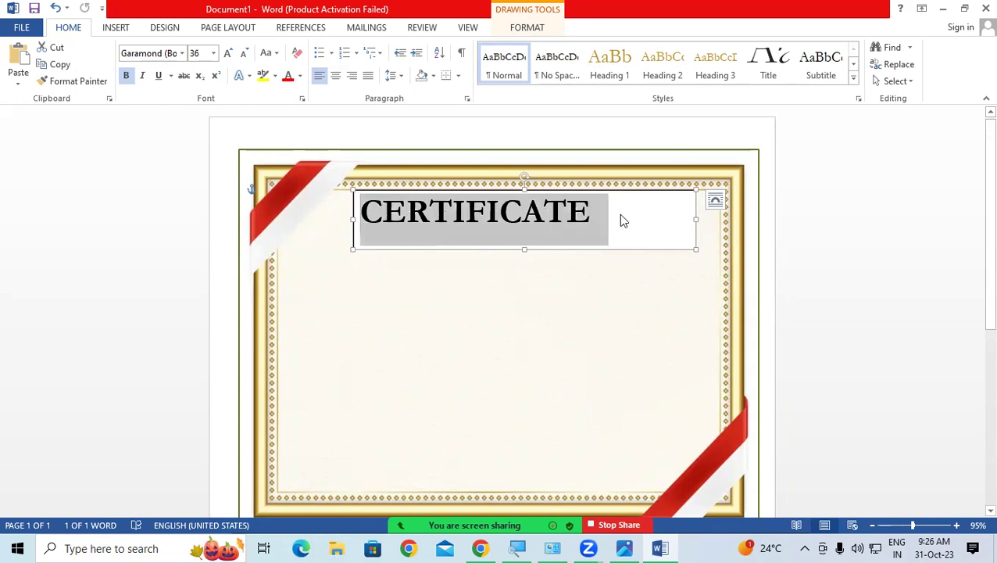
left_click(335, 76)
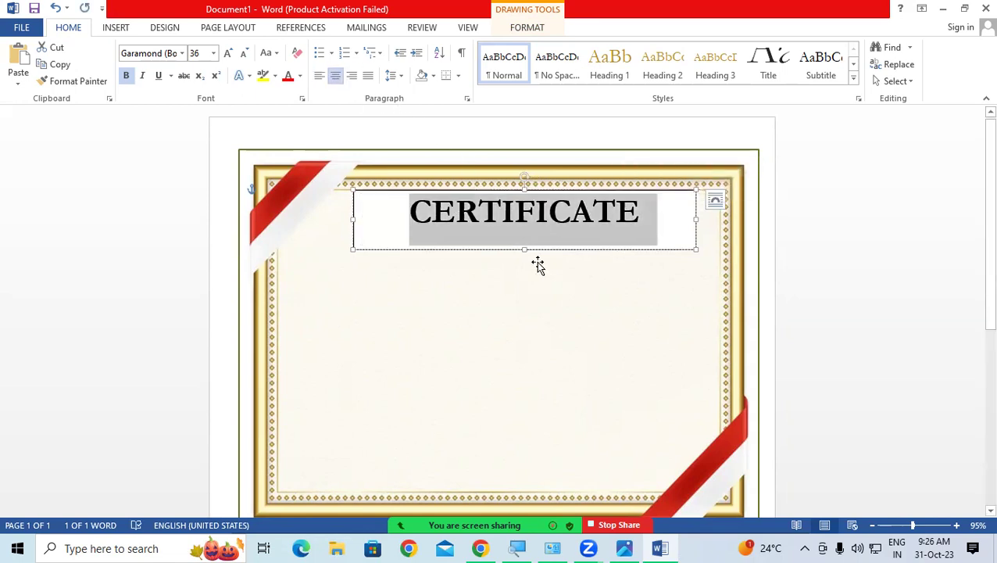
left_click_drag(554, 256, 538, 248)
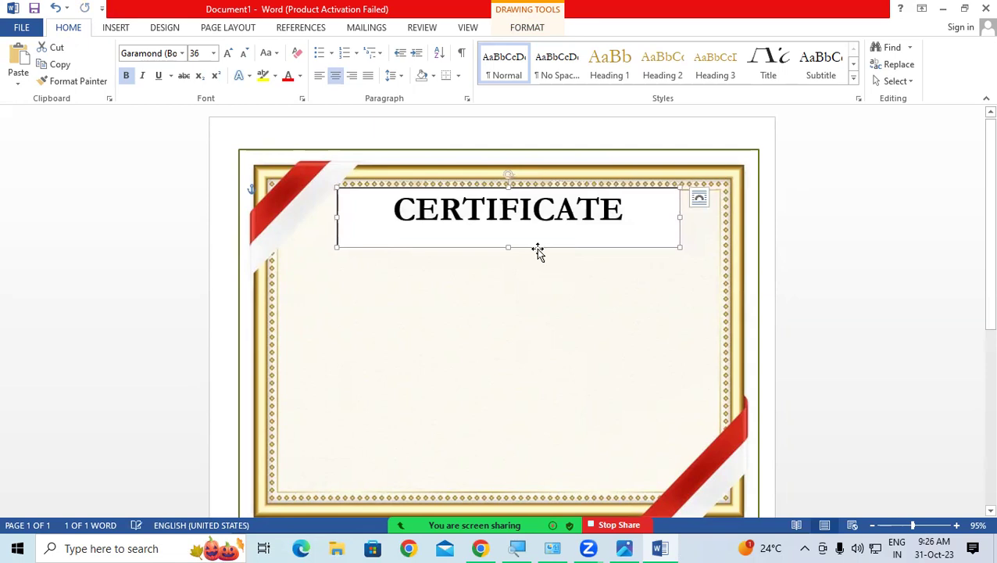
Set the CERTIFICATE text box to No Fill and No Outline
left_click(525, 29)
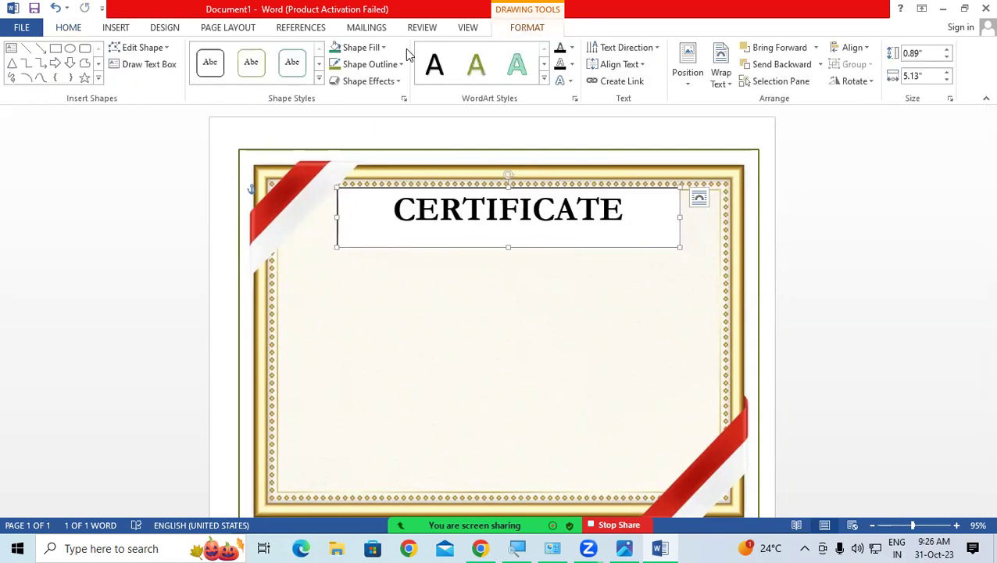
left_click(401, 66)
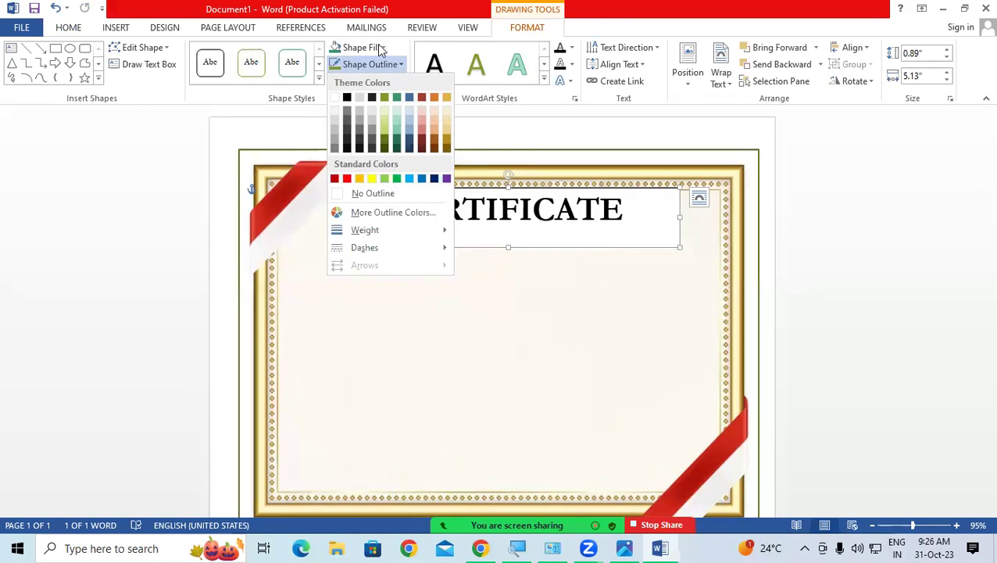
left_click(376, 47)
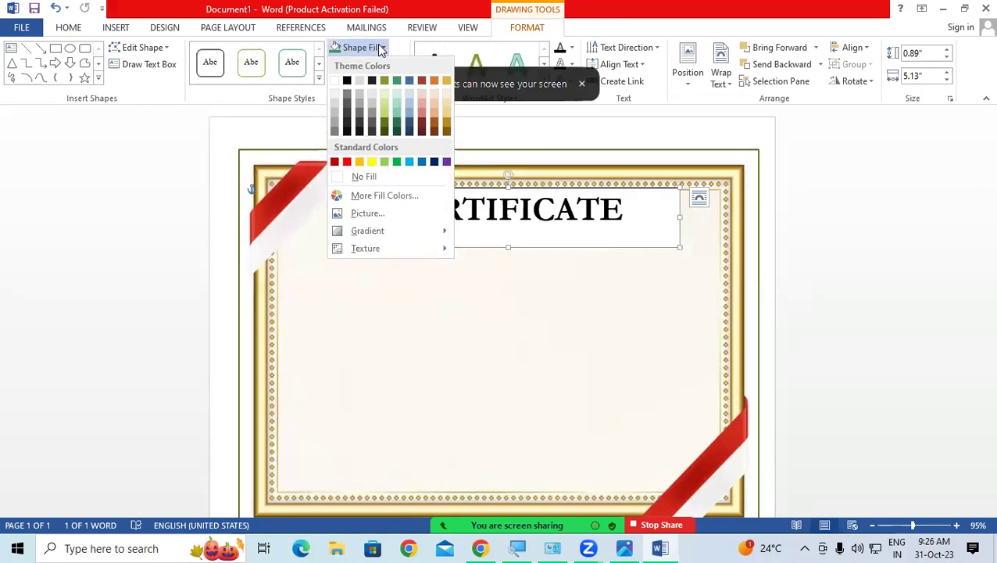
left_click(376, 177)
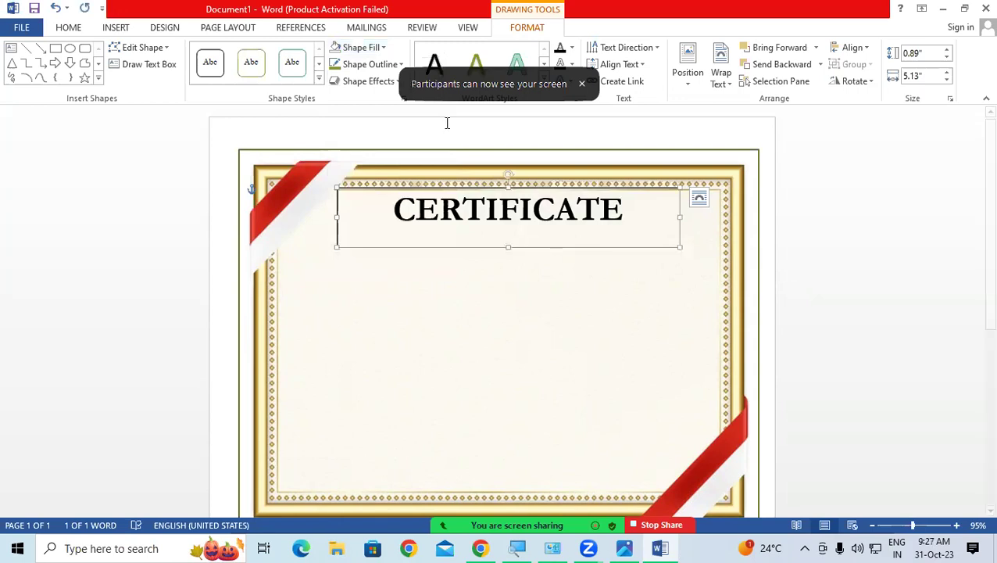
left_click(371, 64)
left_click(374, 194)
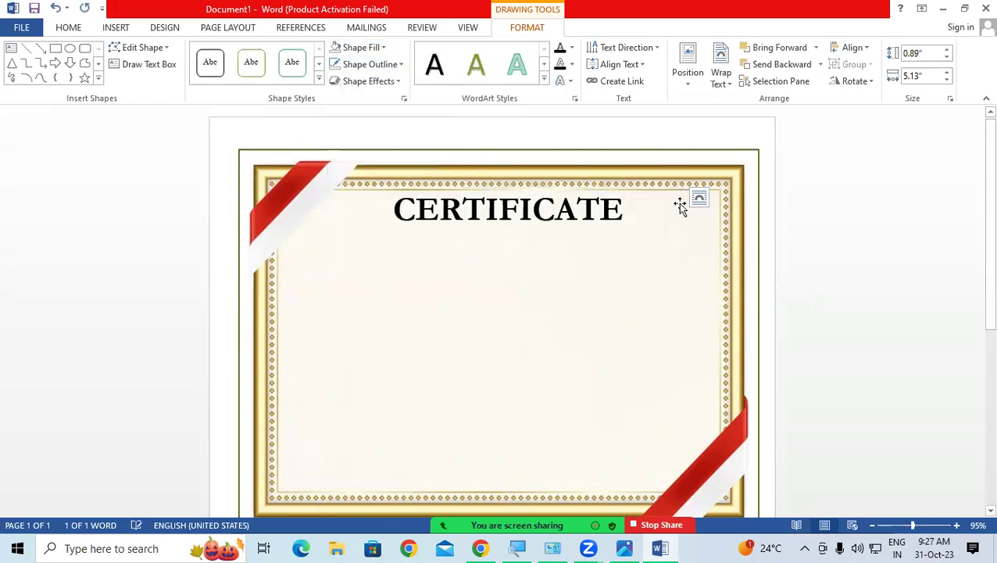
left_click(824, 227)
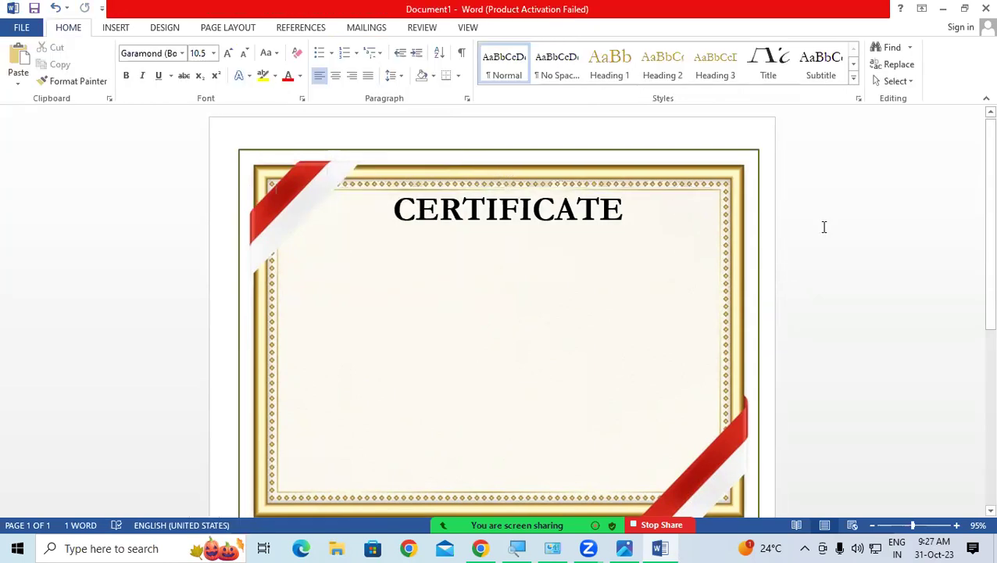
Nudge the title box slightly right and bring up the vintage certificate reference in Photos
left_click(453, 207)
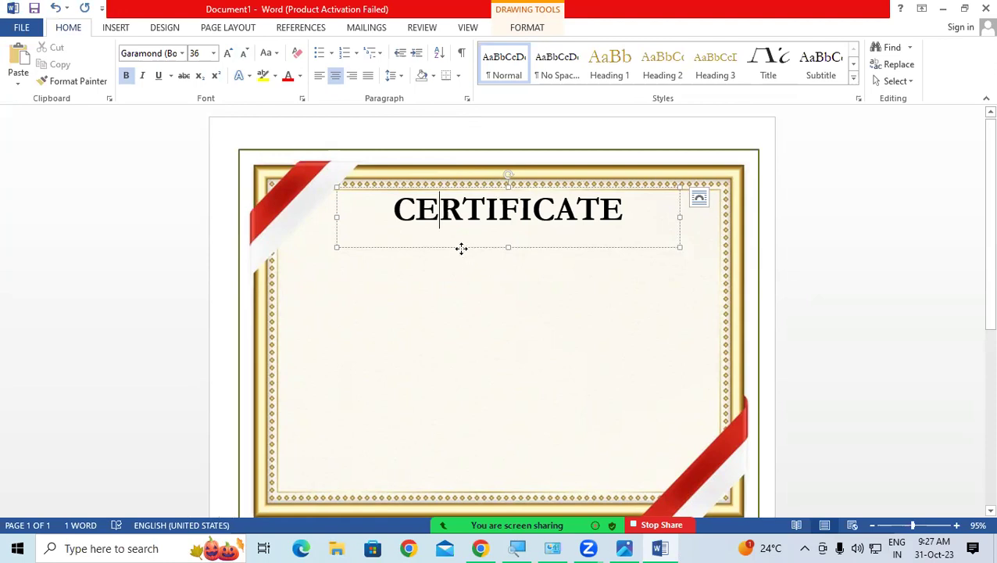
left_click_drag(461, 248, 466, 250)
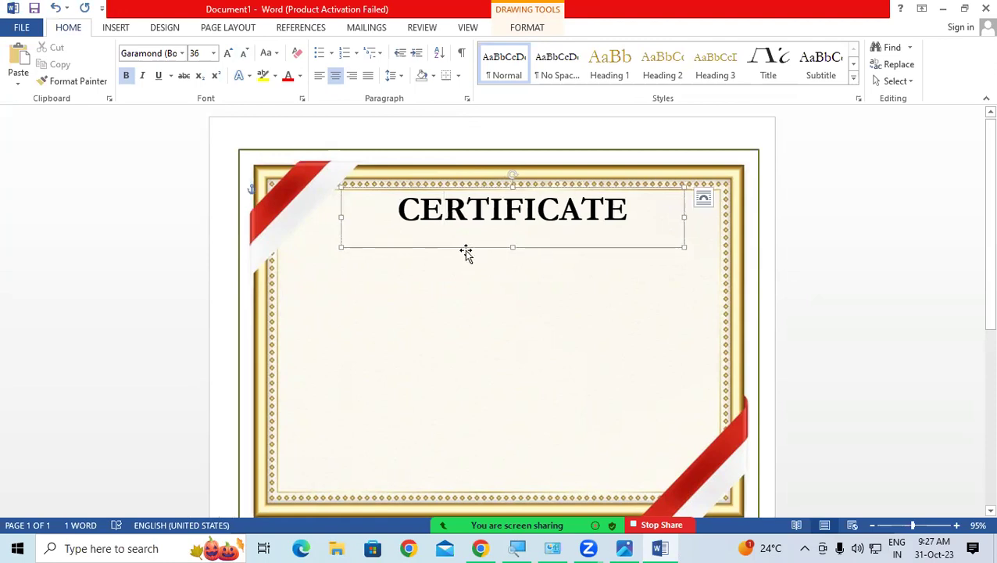
left_click(817, 238)
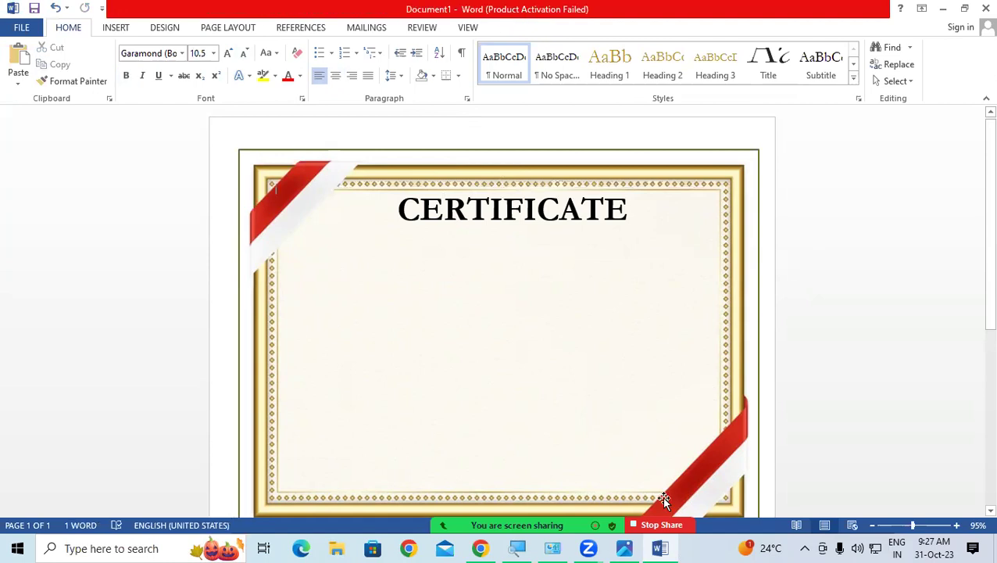
left_click(625, 548)
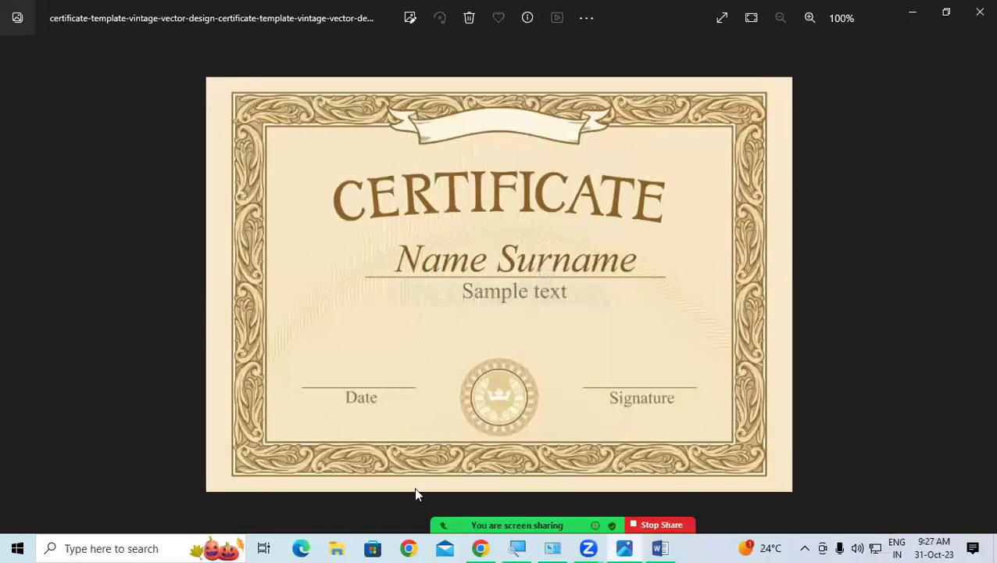
Browse the Google Images certificate results, previewing Vecteezy and Pinterest designs up to the black-gold one
left_click(480, 548)
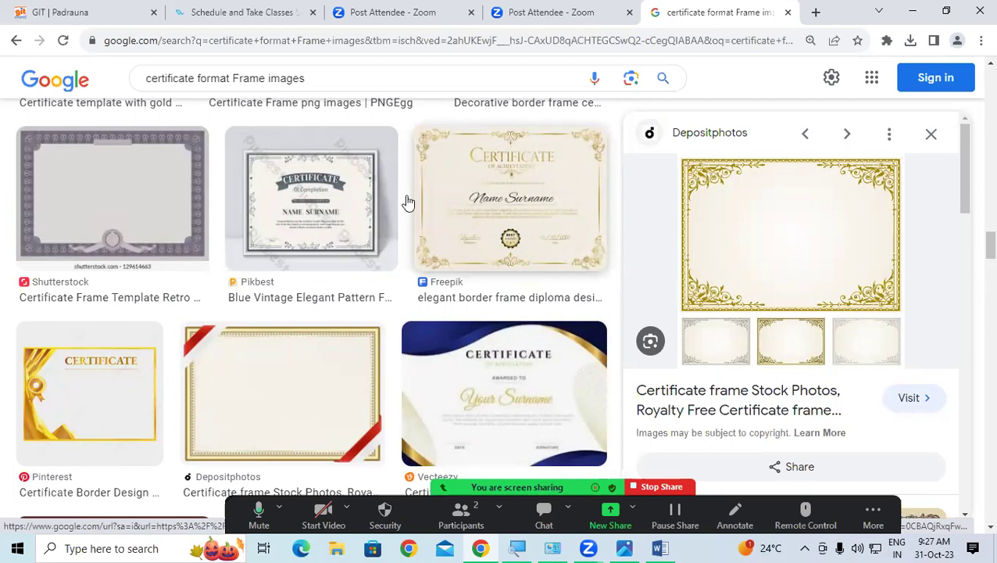
scroll(436, 303, "down", 3)
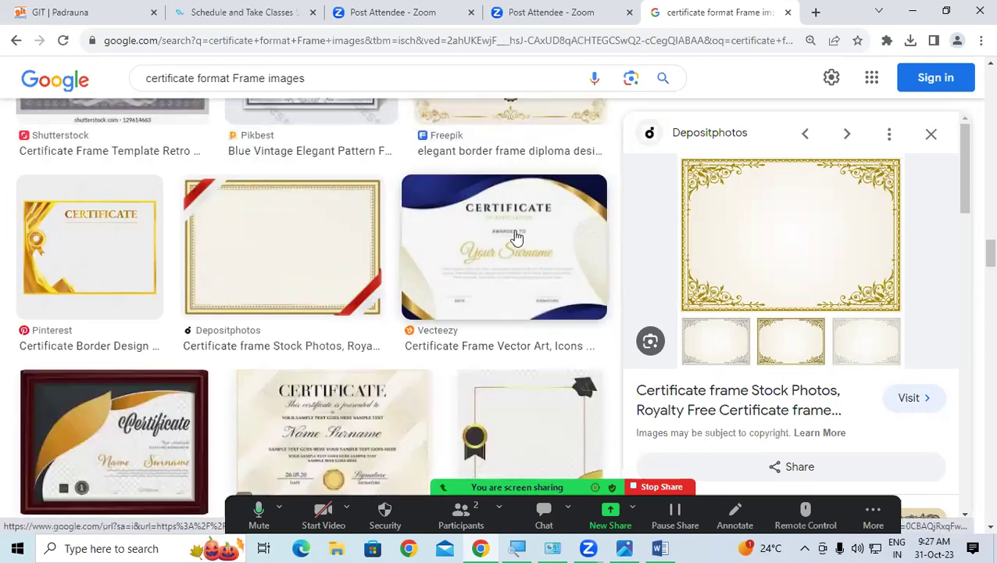
scroll(469, 328, "down", 3)
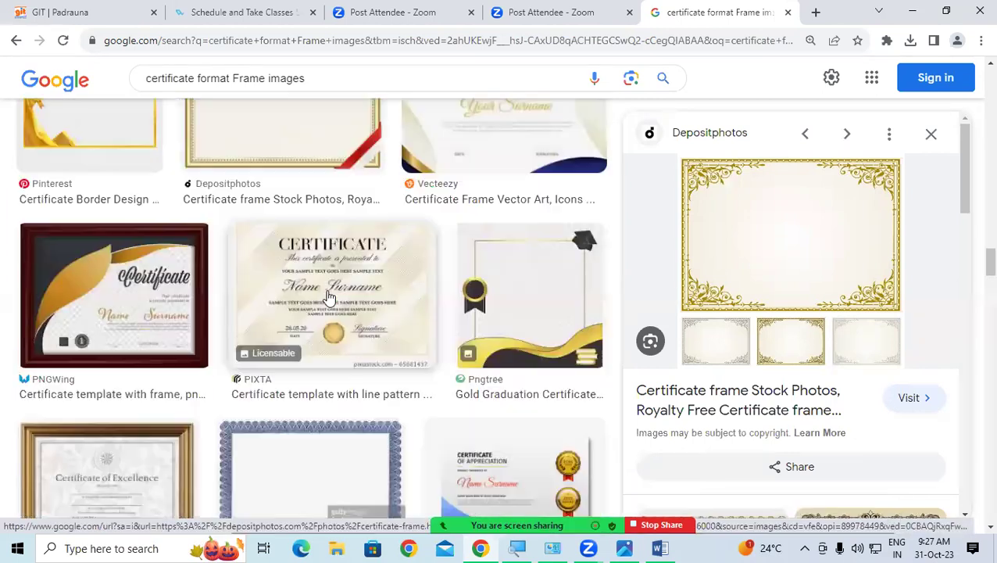
scroll(221, 316, "down", 4)
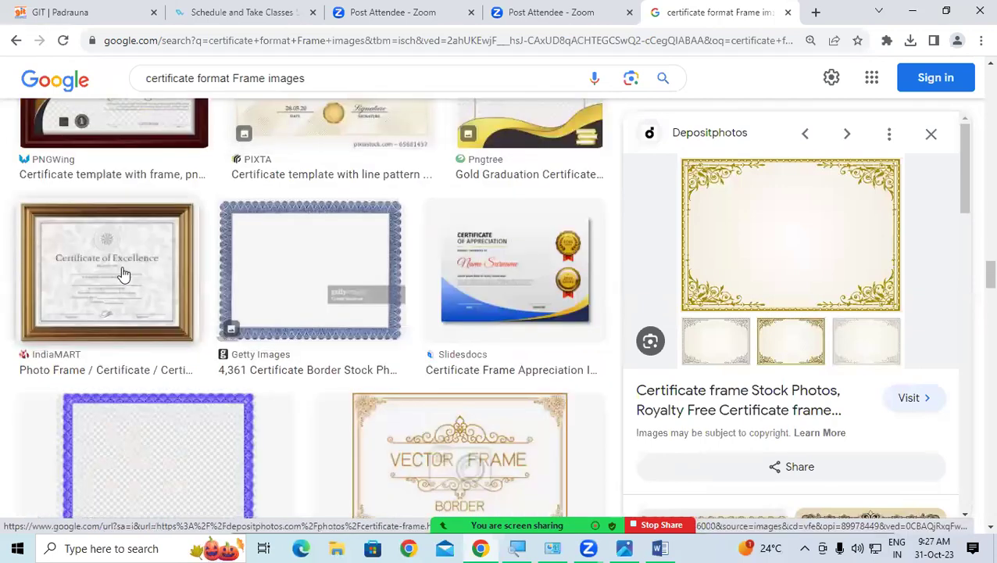
scroll(386, 330, "down", 3)
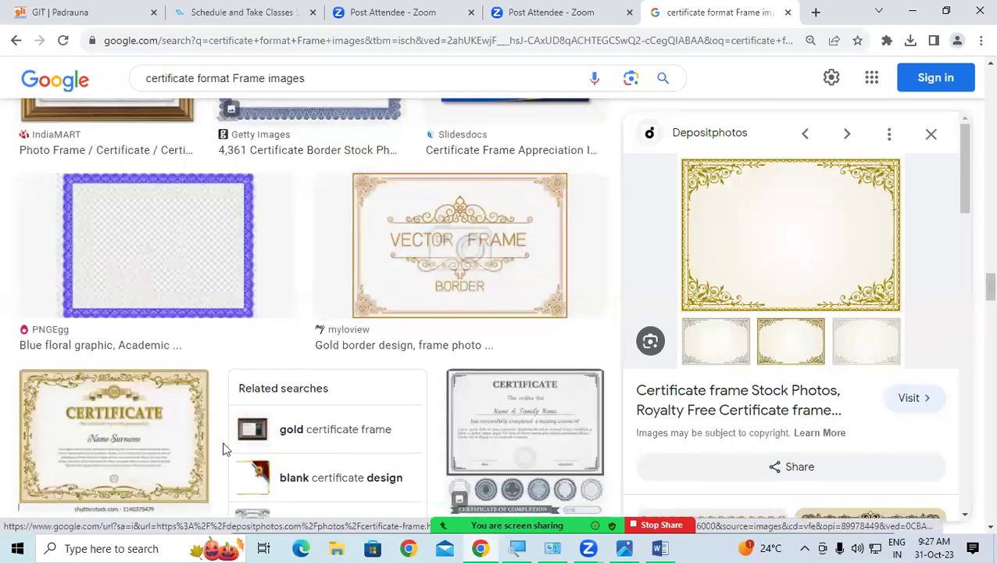
scroll(522, 415, "down", 3)
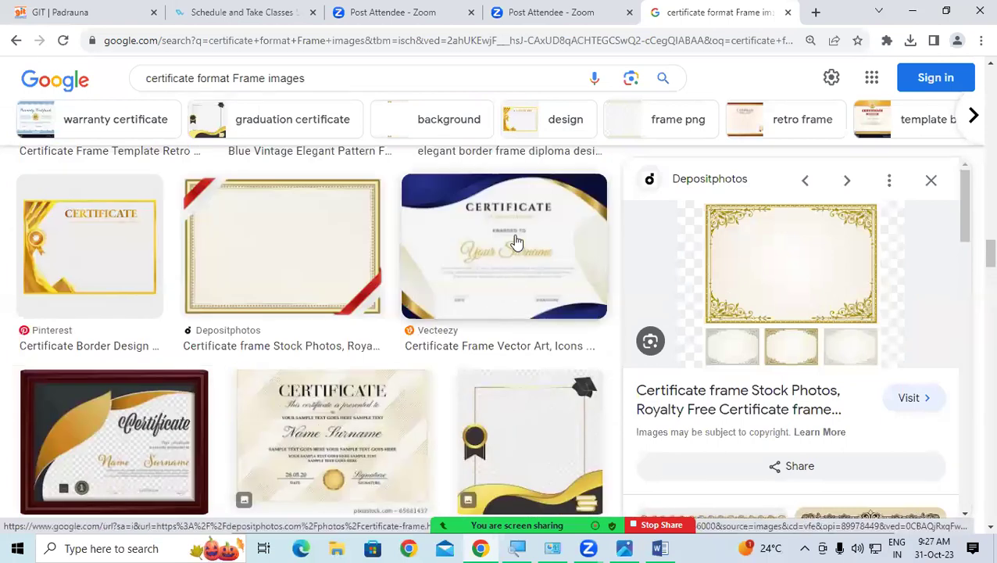
left_click(515, 244)
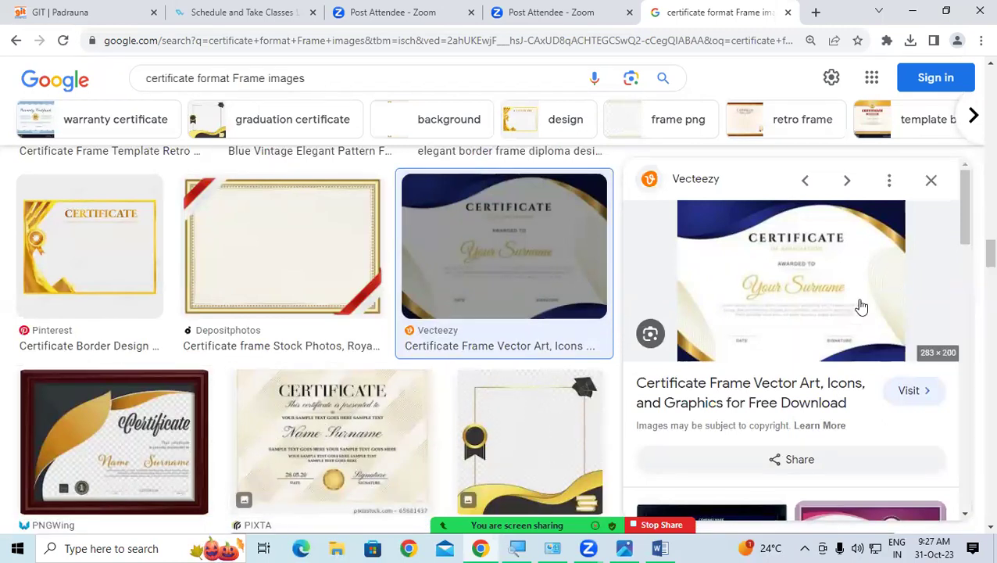
scroll(789, 370, "down", 3)
left_click(856, 329)
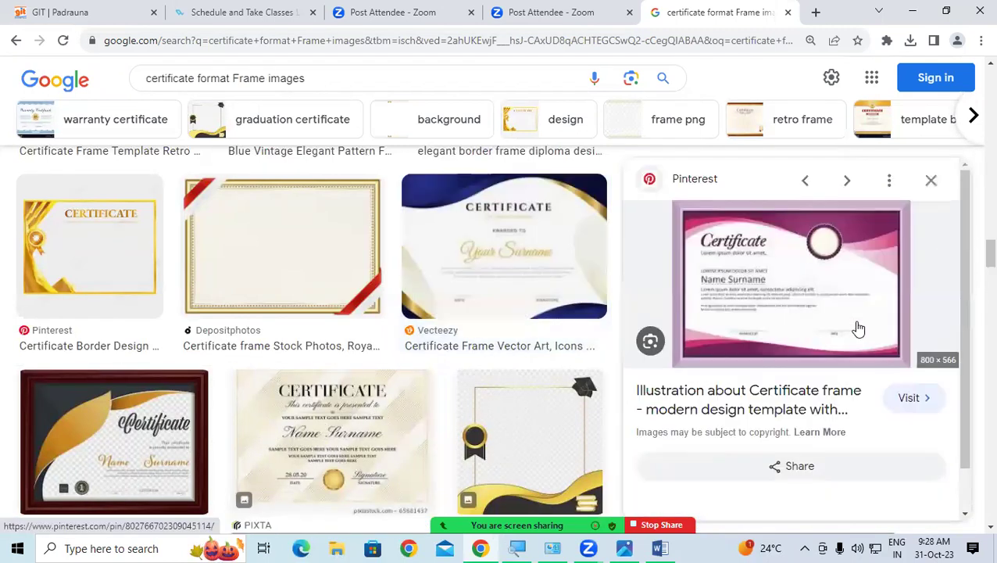
scroll(740, 444, "down", 5)
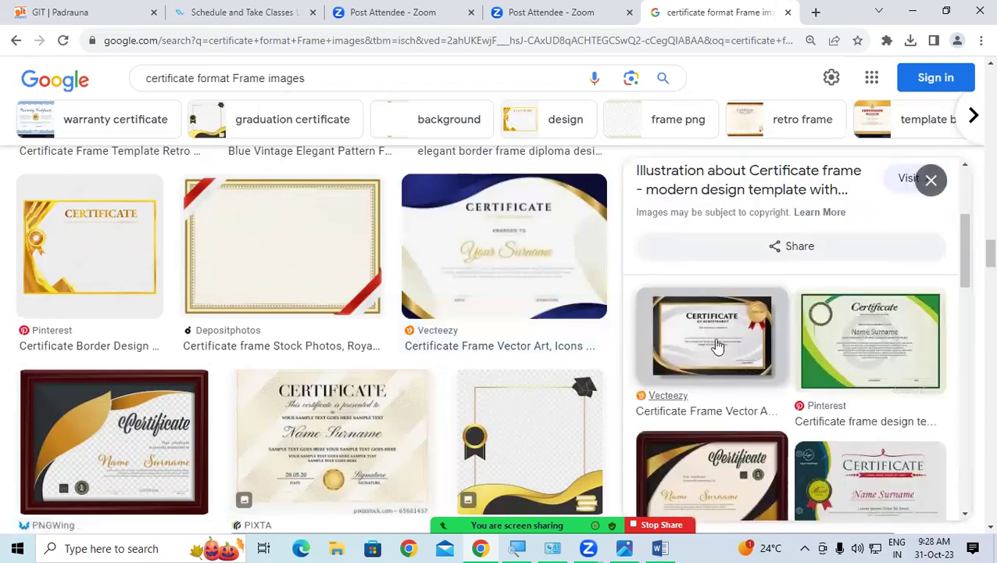
left_click(717, 346)
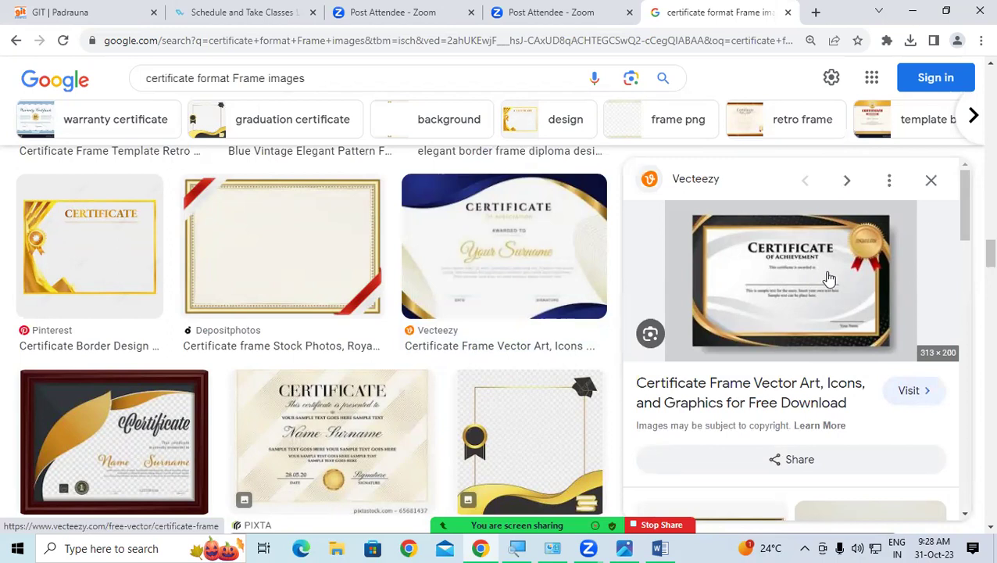
Save the black-and-gold certificate image to the Desktop as a JPEG
right_click(837, 273)
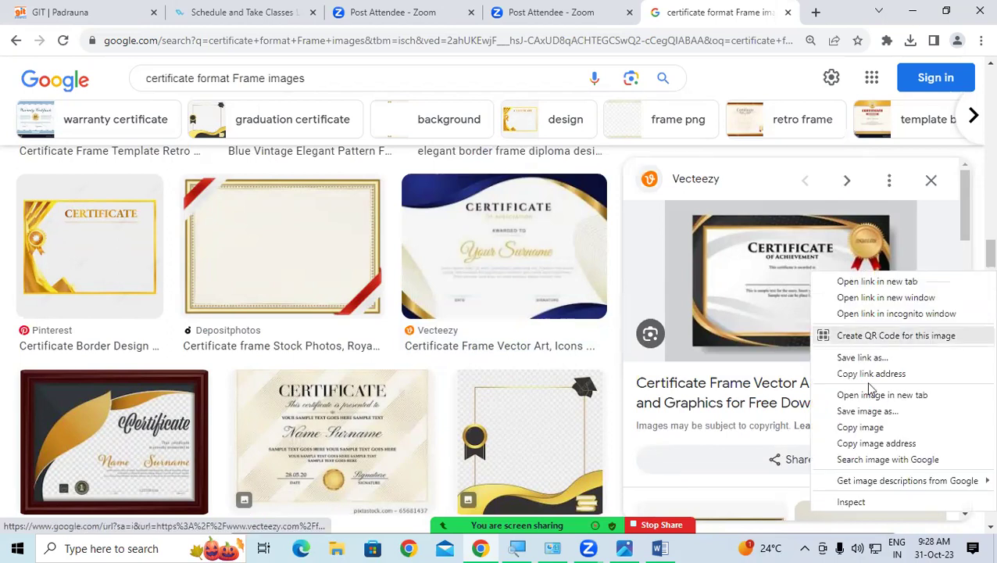
left_click(865, 412)
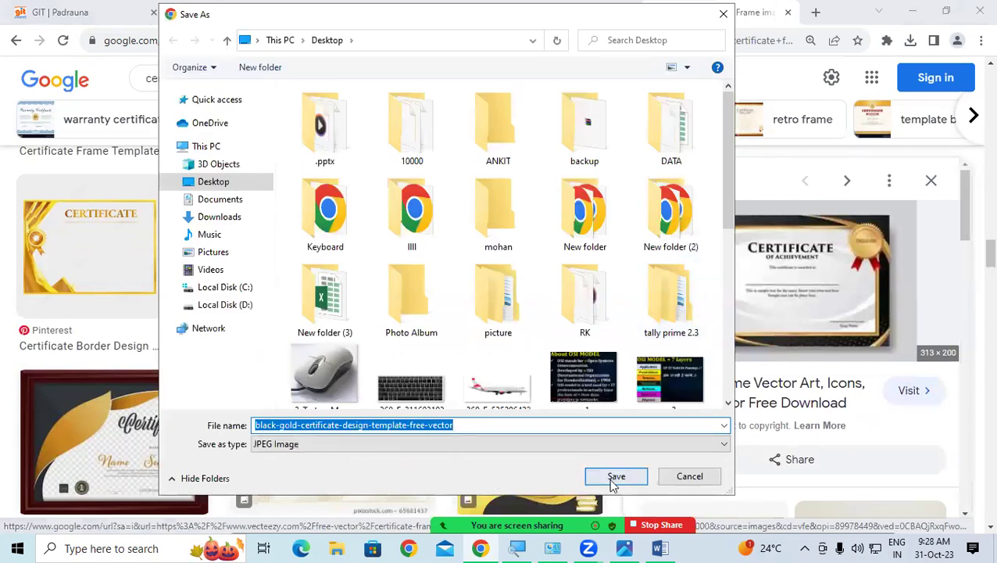
left_click(614, 478)
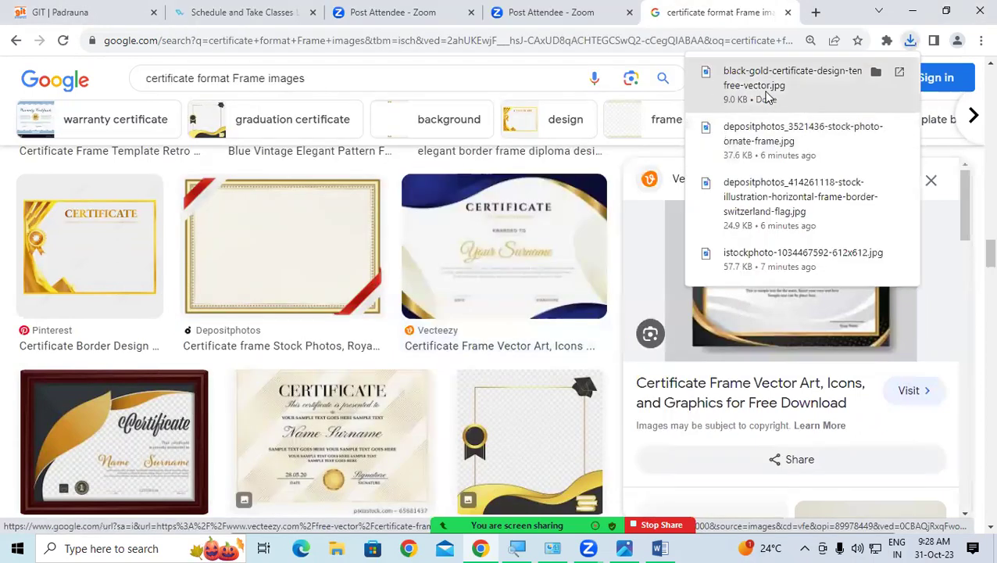
Open the downloaded black-gold certificate JPEG, zoom in to inspect it, then close it
left_click(767, 92)
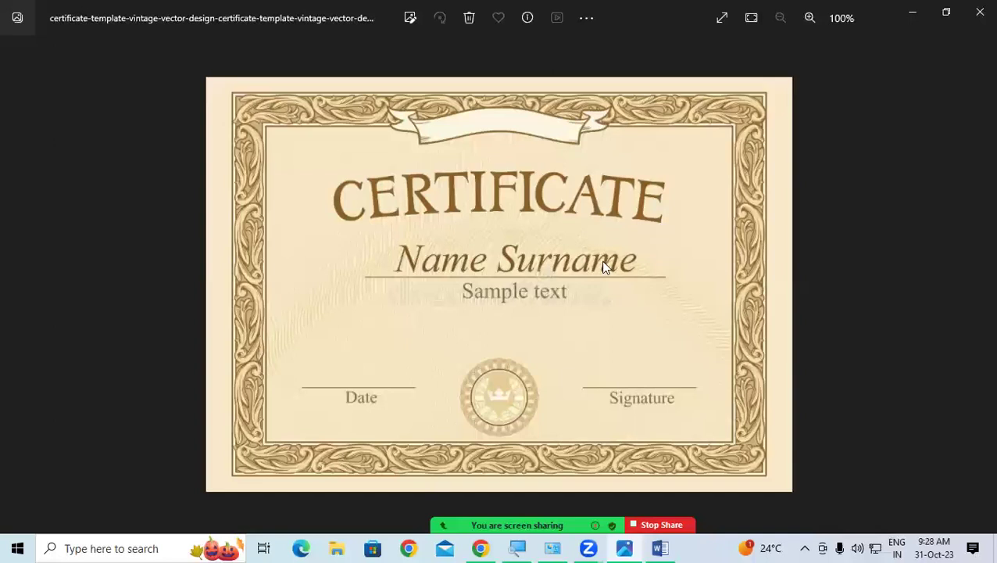
scroll(314, 307, "up", 1)
scroll(331, 296, "up", 2)
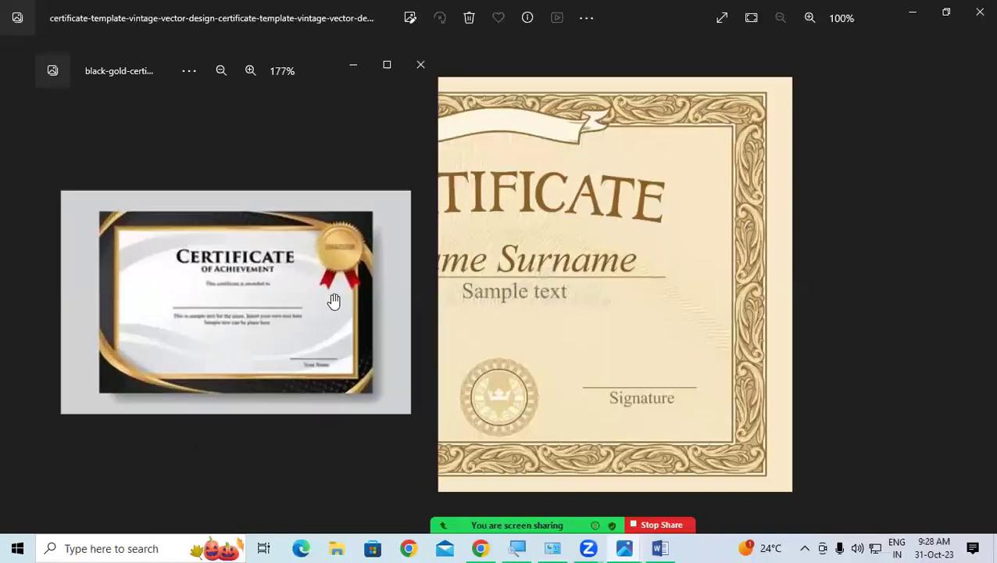
scroll(331, 298, "up", 2)
scroll(334, 299, "up", 2)
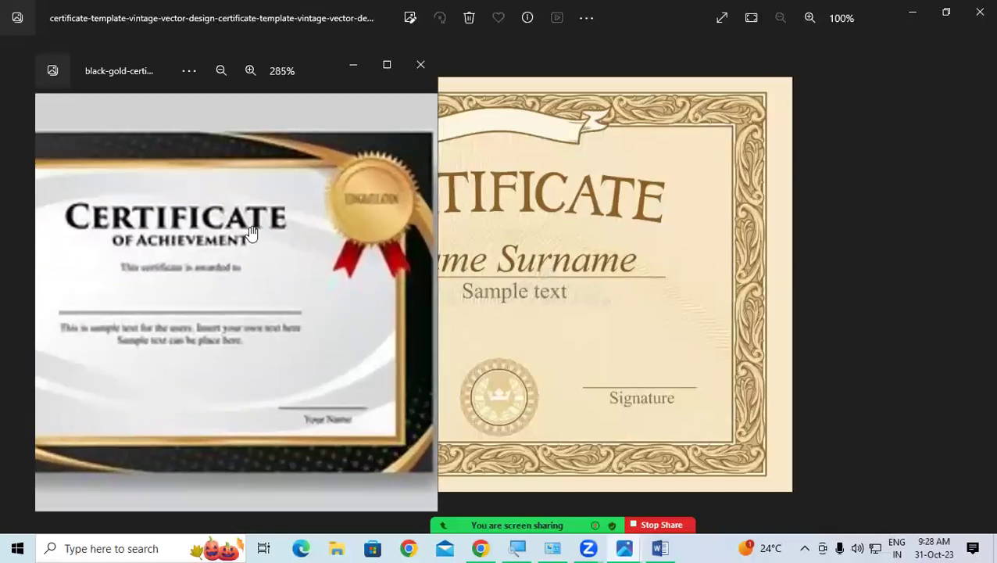
scroll(320, 291, "down", 3)
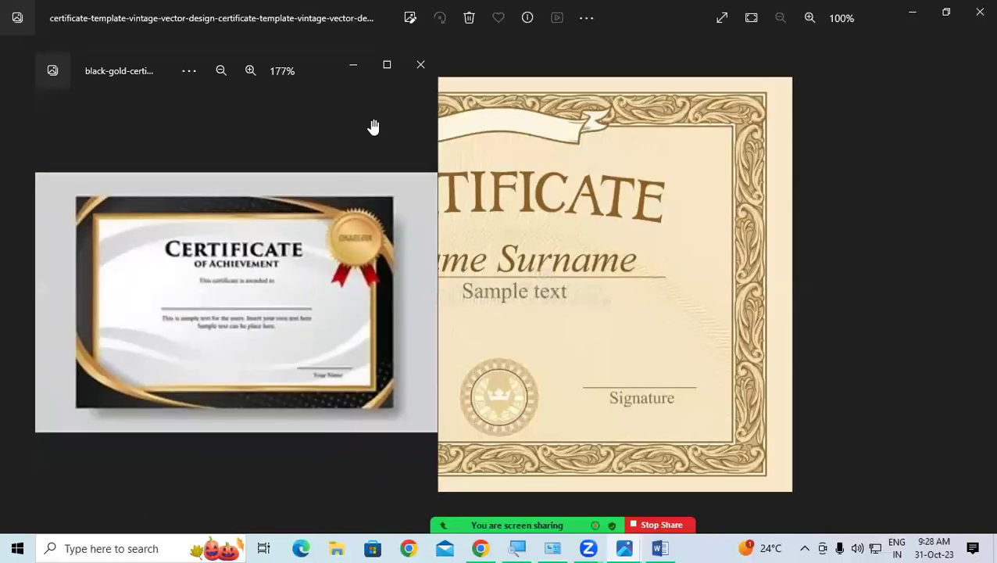
left_click(424, 67)
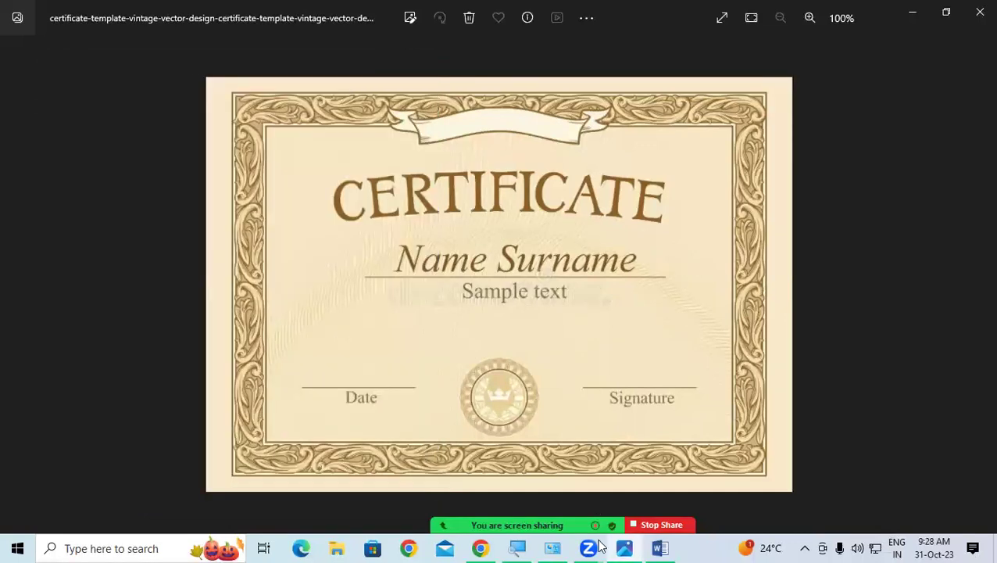
Save the wooden Photoland Certificate of Appreciation image to the Desktop and open it
left_click(481, 548)
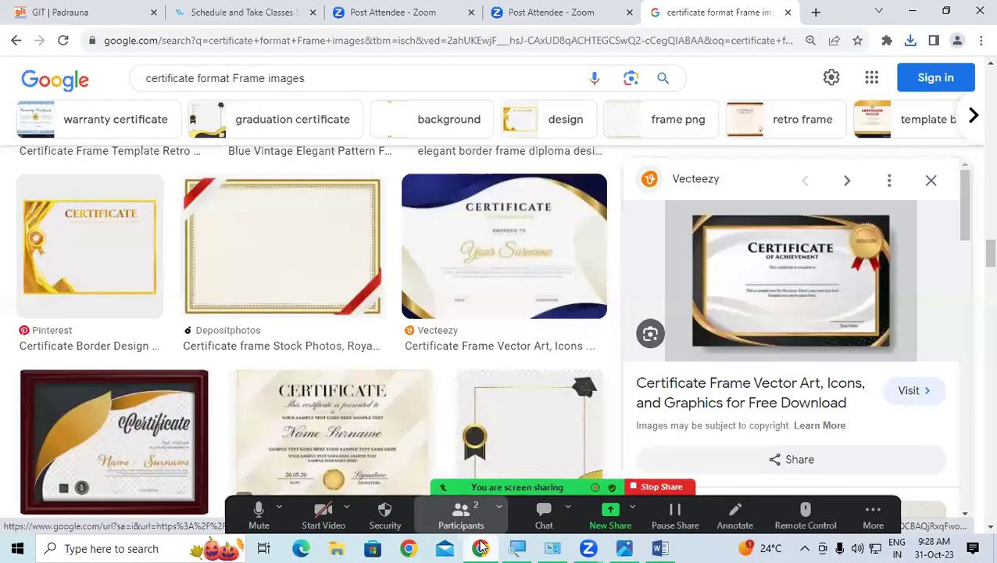
scroll(818, 360, "down", 5)
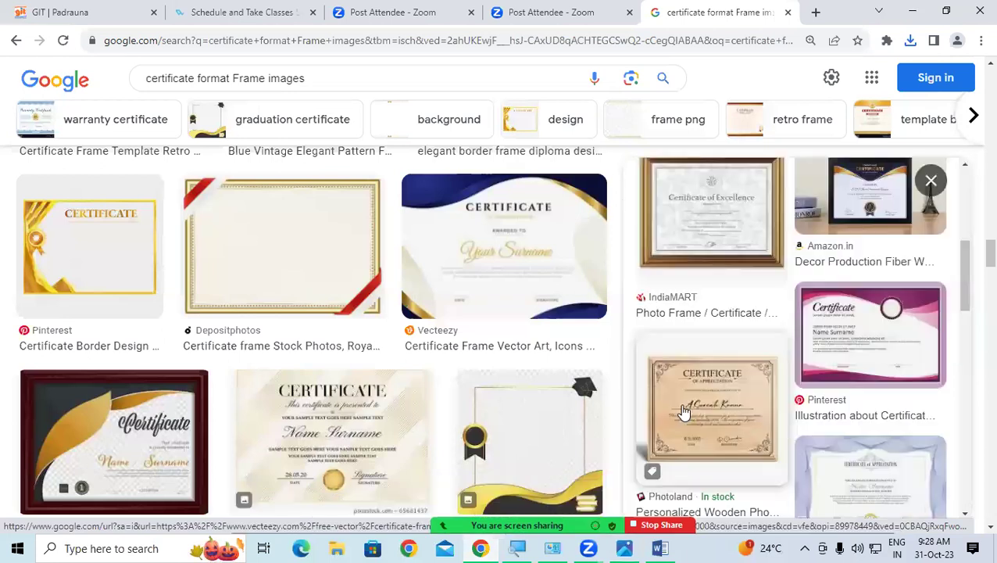
scroll(781, 312, "down", 3)
left_click(727, 247)
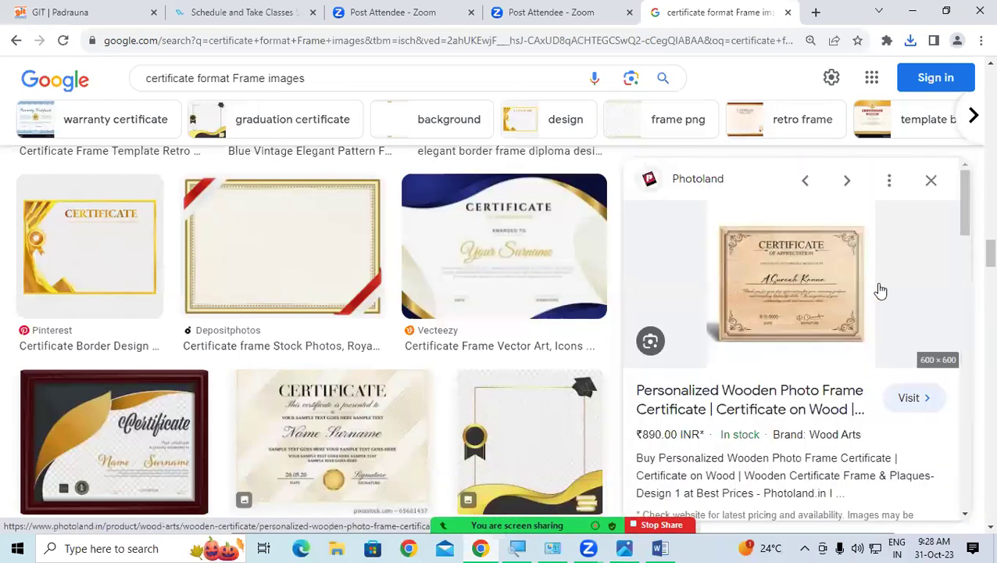
right_click(826, 257)
left_click(867, 399)
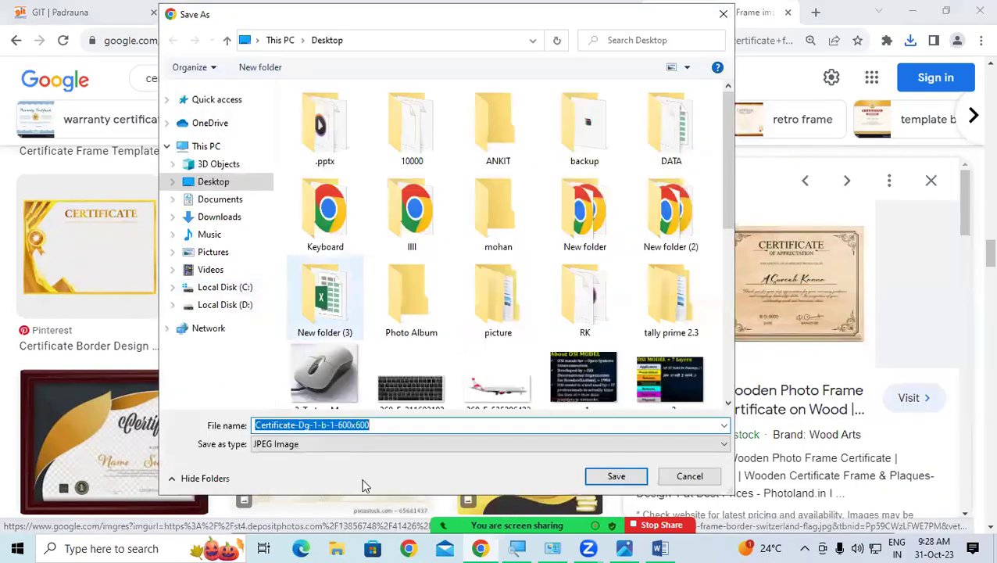
left_click(614, 477)
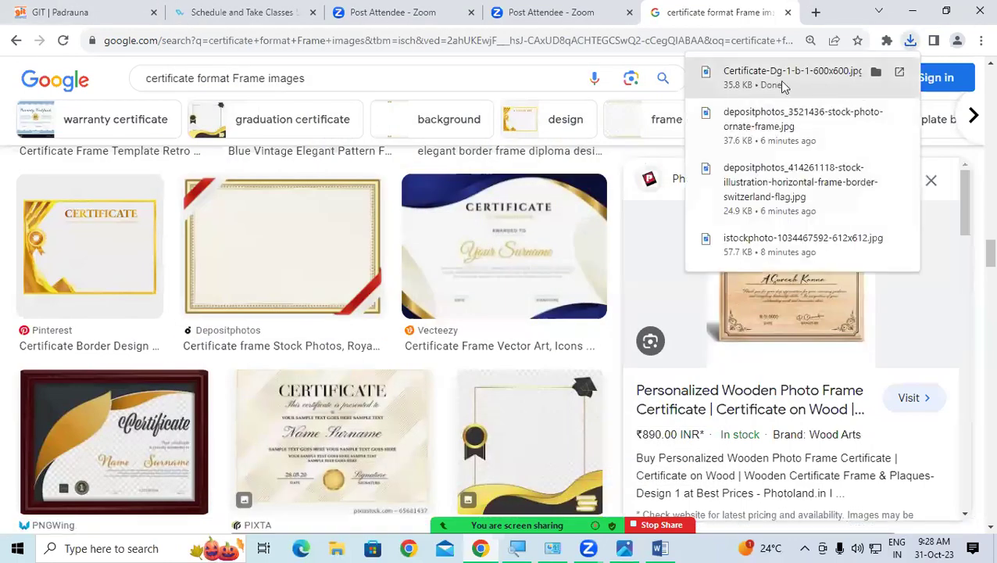
left_click(769, 78)
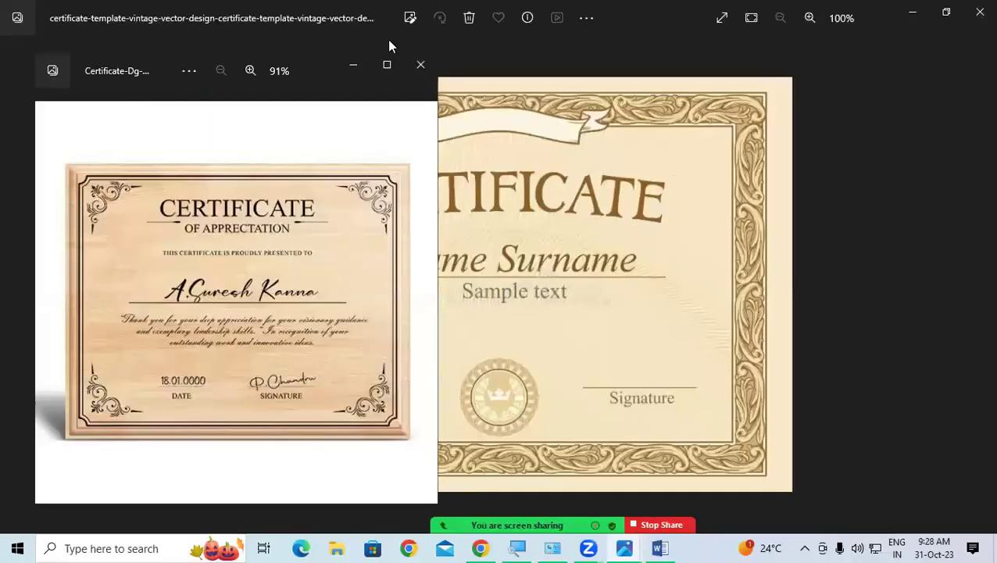
Maximise the wooden certificate in Photos, zoom in to 161%, then return to Word
left_click(391, 74)
scroll(574, 308, "up", 1)
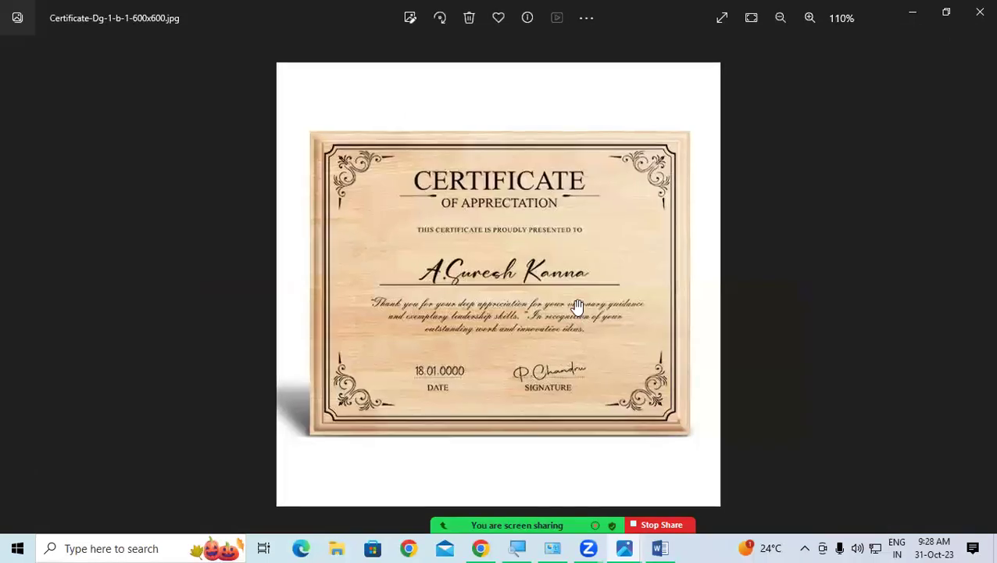
scroll(646, 307, "up", 3)
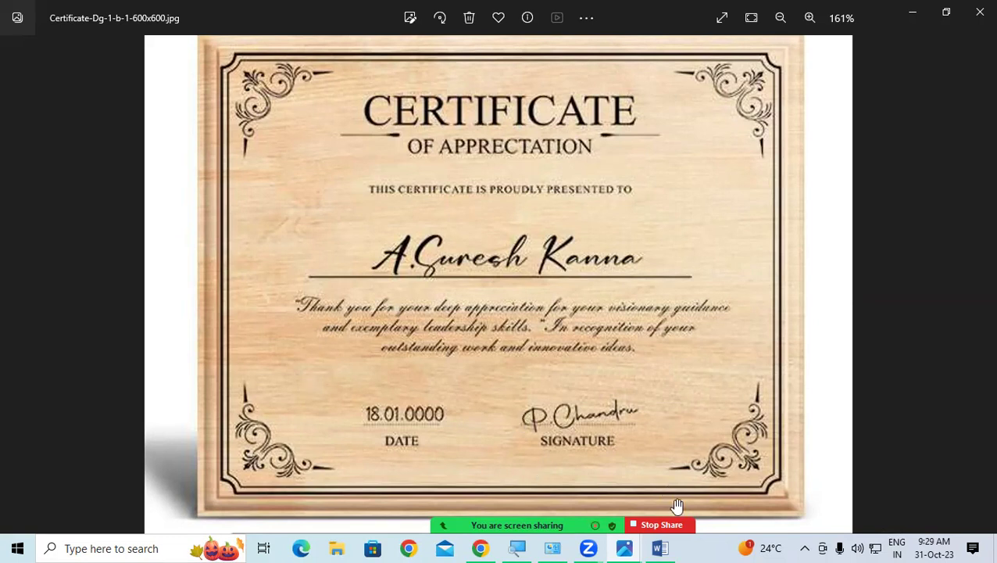
mouse_move(578, 437)
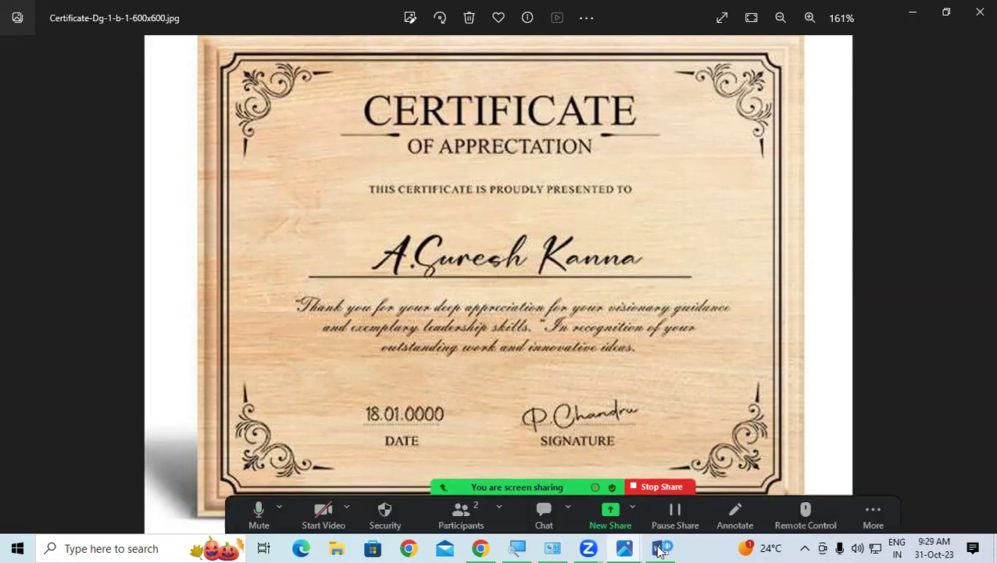
key("alt+Tab")
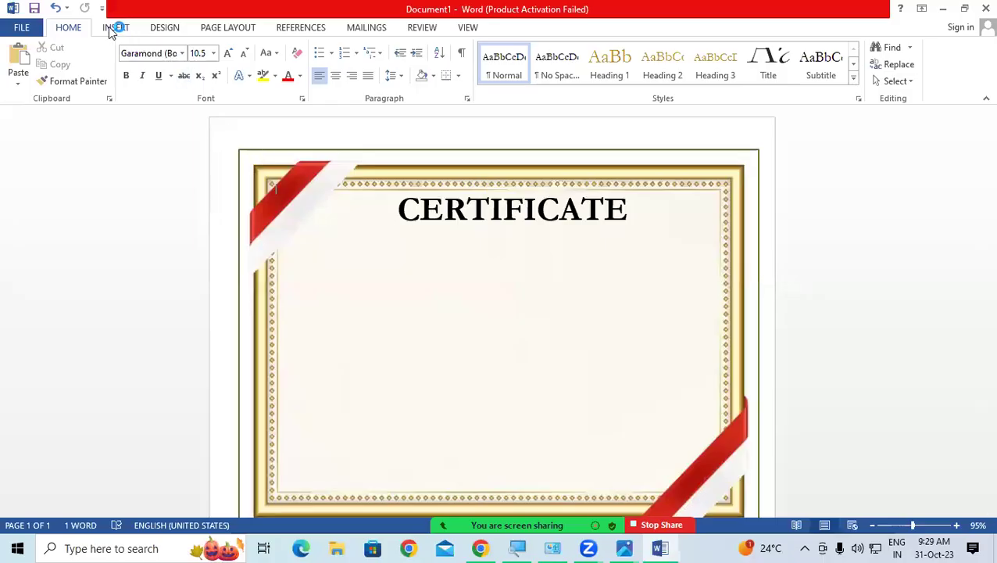
Draw a short straight line just below the CERTIFICATE title, on its left
left_click(115, 27)
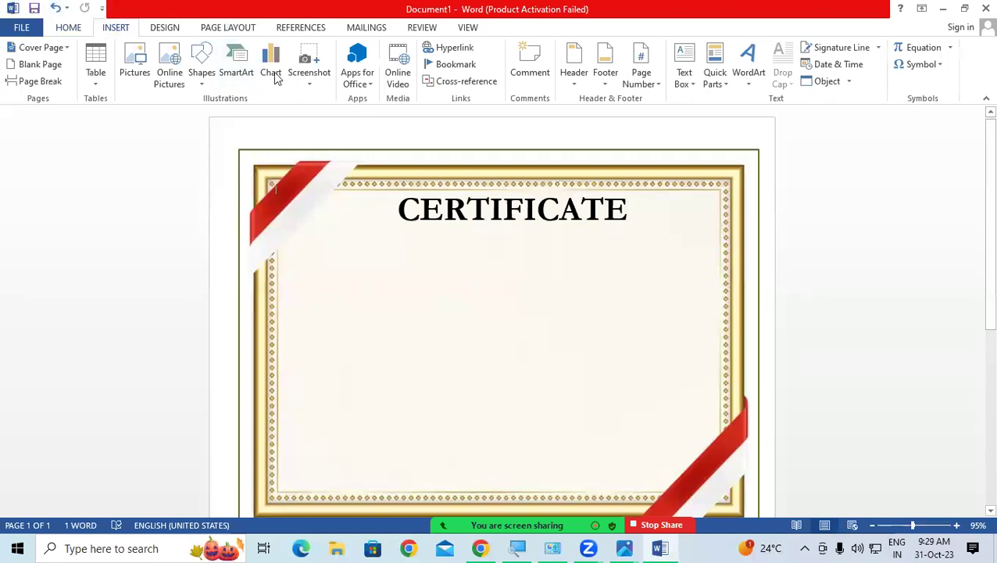
left_click(203, 88)
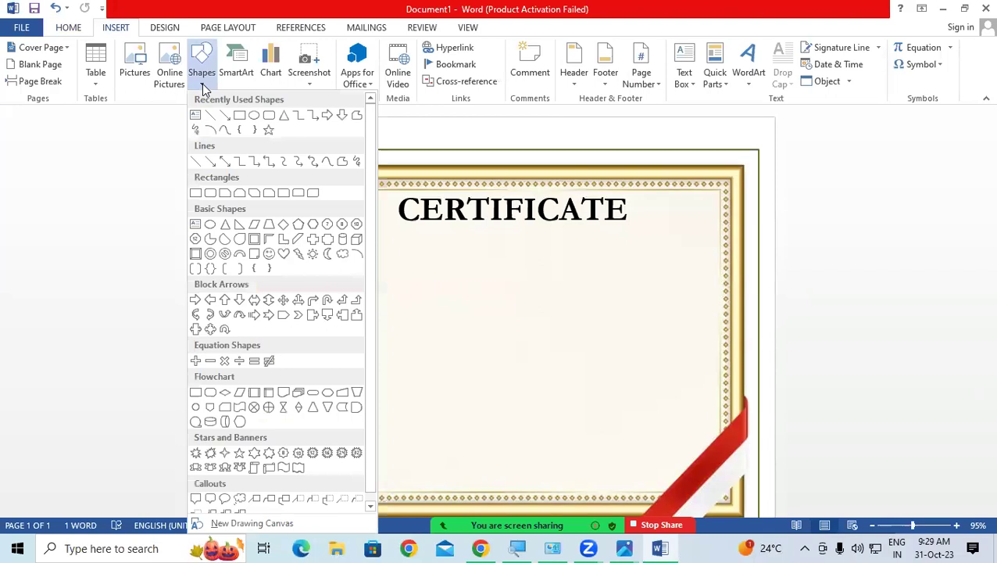
left_click(197, 162)
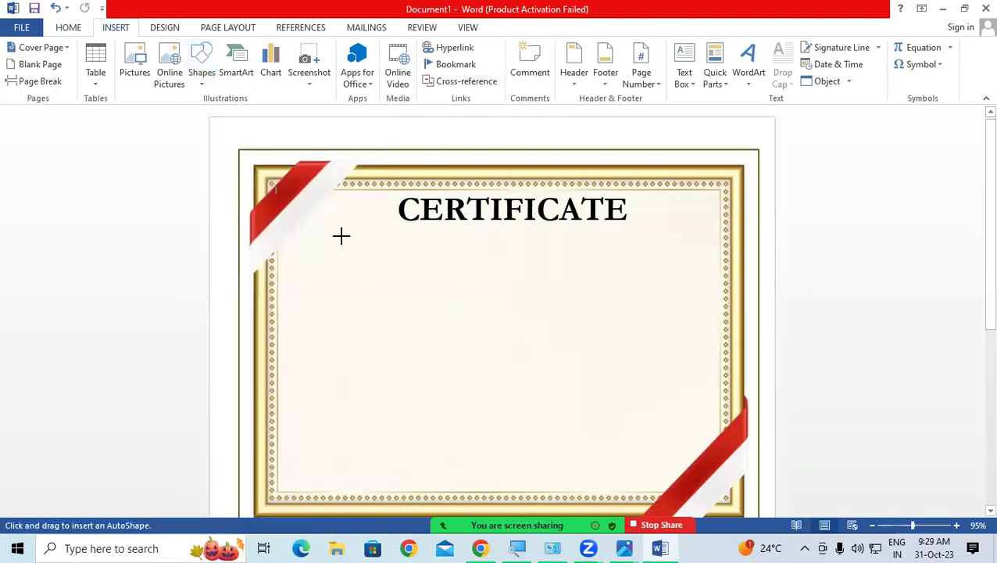
left_click_drag(315, 238, 359, 240)
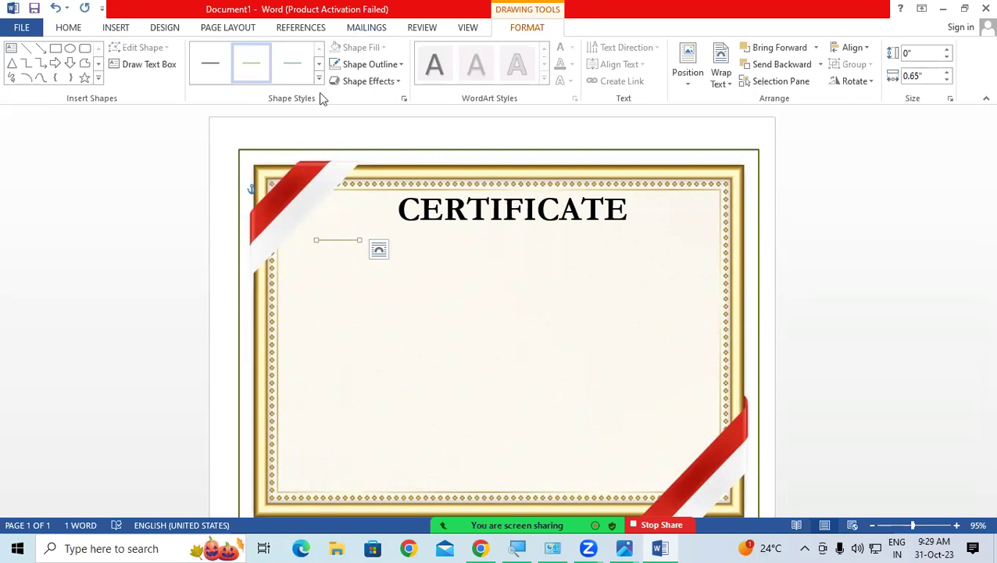
Make the line 2¼ pt thick and black, and lengthen it slightly
left_click(366, 66)
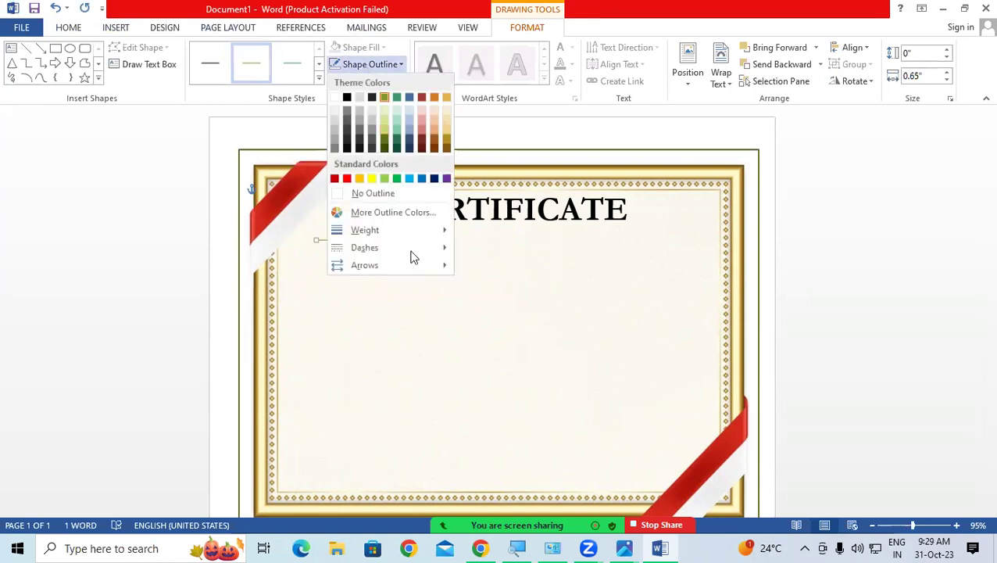
mouse_move(434, 233)
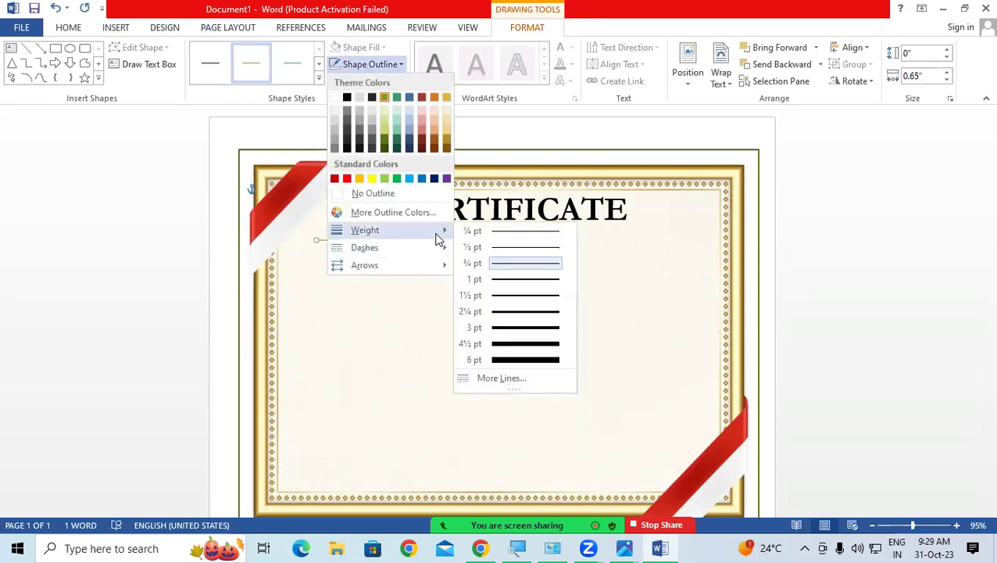
left_click(515, 314)
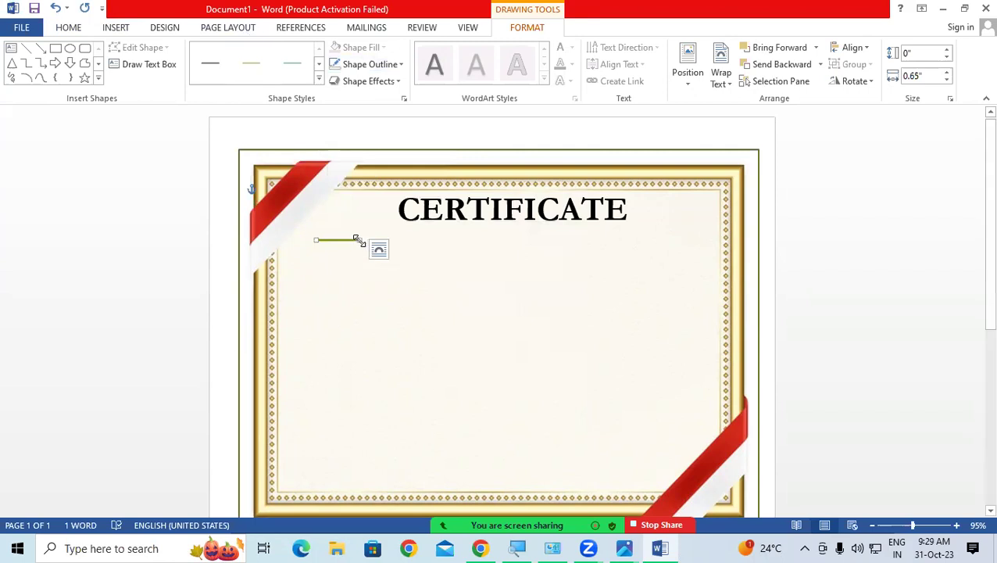
left_click_drag(360, 241, 377, 240)
left_click(382, 68)
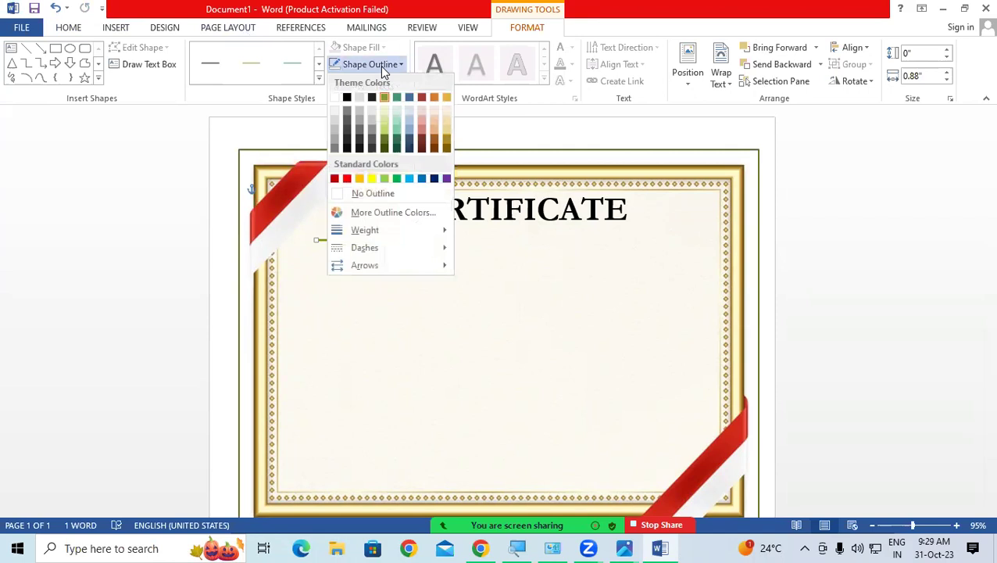
left_click(348, 98)
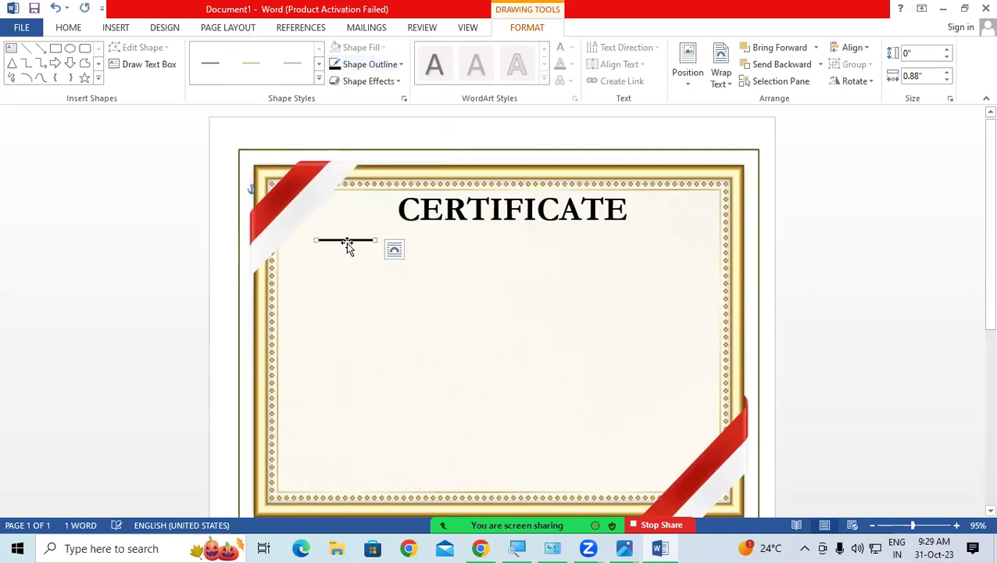
Duplicate the black line with Ctrl+D and nudge the copy to the right of the title
key("ctrl+d")
key("Right")
key("Right")
key("Right")
key("Right")
key("Right")
key("Right")
key("Right")
key("Right")
key("Right")
key("Right")
key("Right")
key("Right")
key("ctrl+Up")
key("ctrl+Up")
key("ctrl+Up")
key("ctrl+Up")
key("ctrl+Up")
key("ctrl+Up")
key("ctrl+Up")
key("ctrl+Up")
key("ctrl+Up")
key("ctrl+Down")
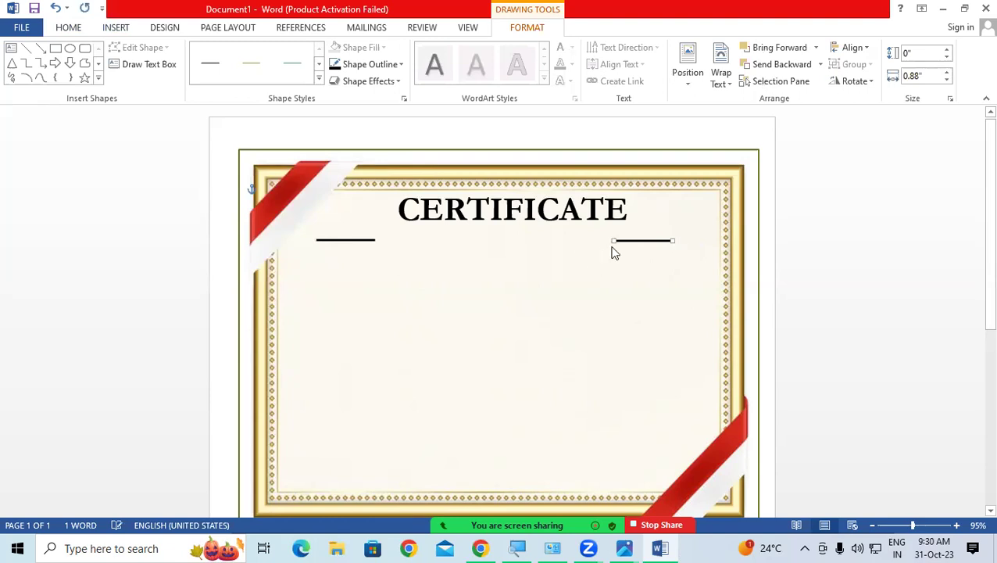
key("Right")
key("Right")
key("Right")
key("Right")
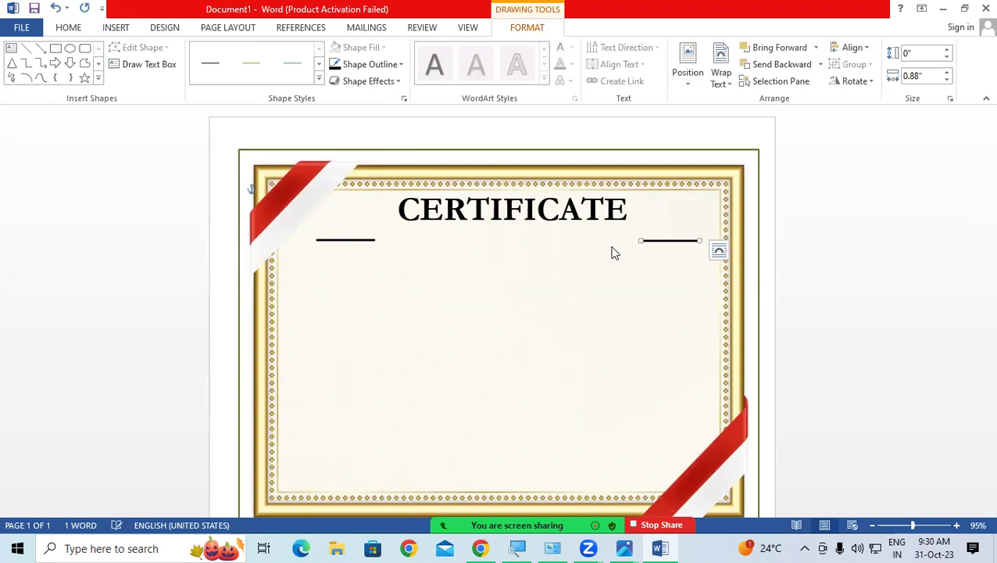
Shorten the left and right lines so they match in length
left_click(360, 240)
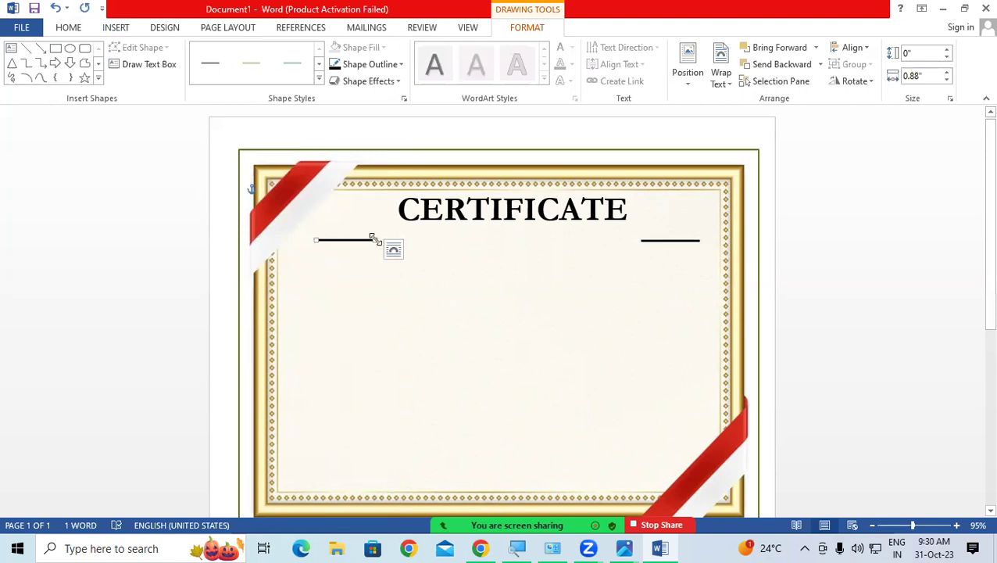
left_click_drag(374, 241, 356, 241)
left_click(293, 307)
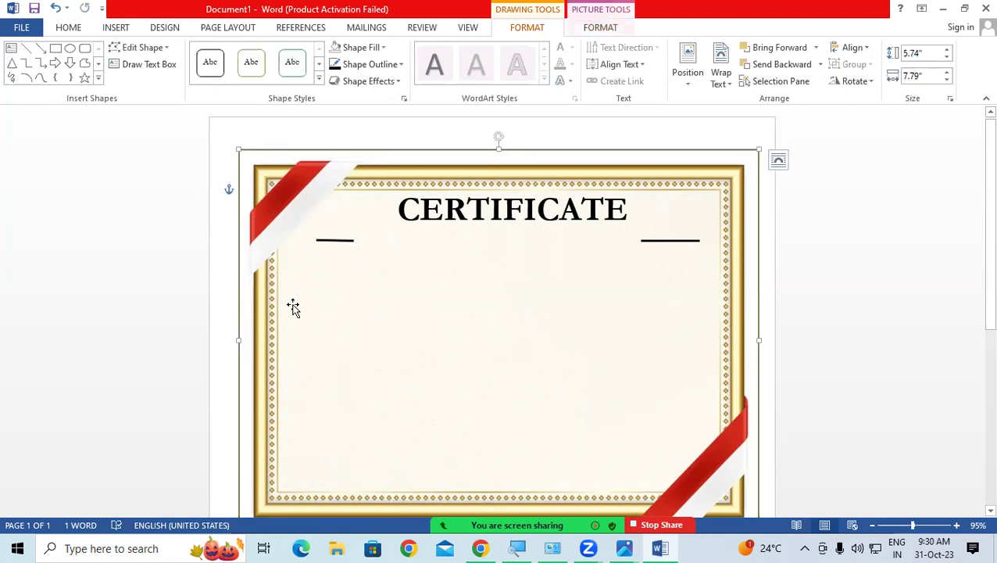
left_click(666, 242)
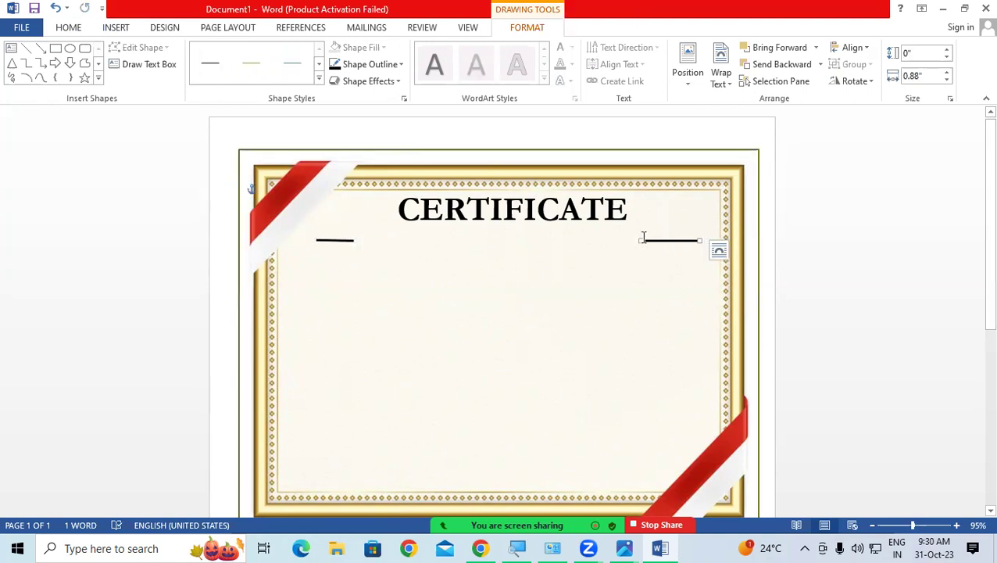
left_click_drag(641, 241, 653, 240)
left_click(622, 295)
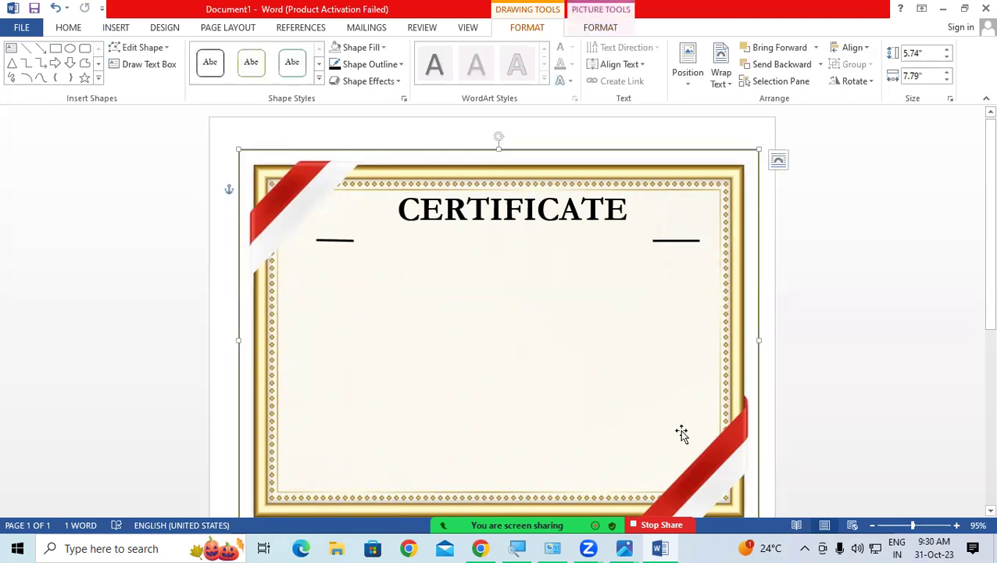
mouse_move(624, 548)
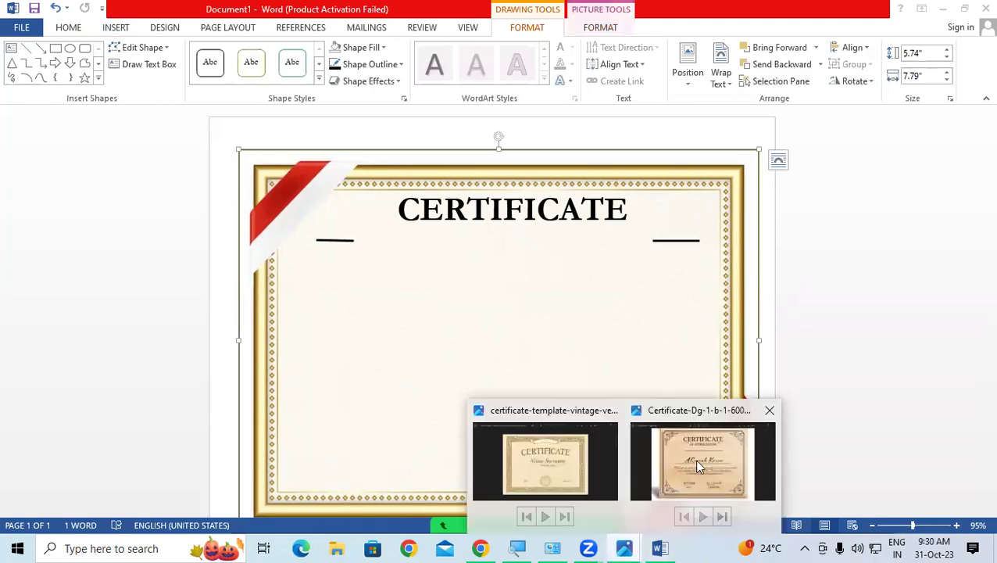
left_click(660, 484)
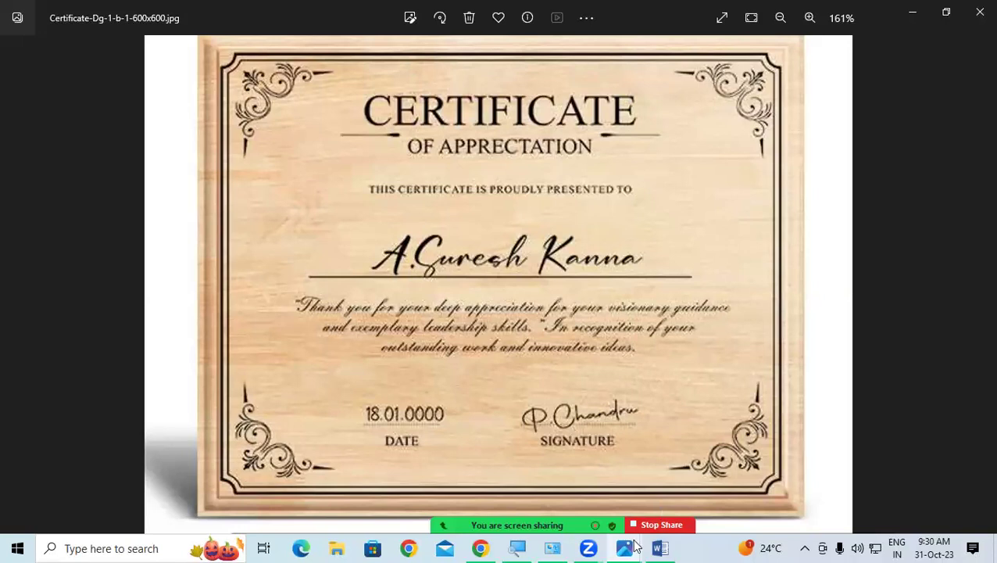
Draw a text box just below the CERTIFICATE title
mouse_move(655, 545)
left_click(661, 502)
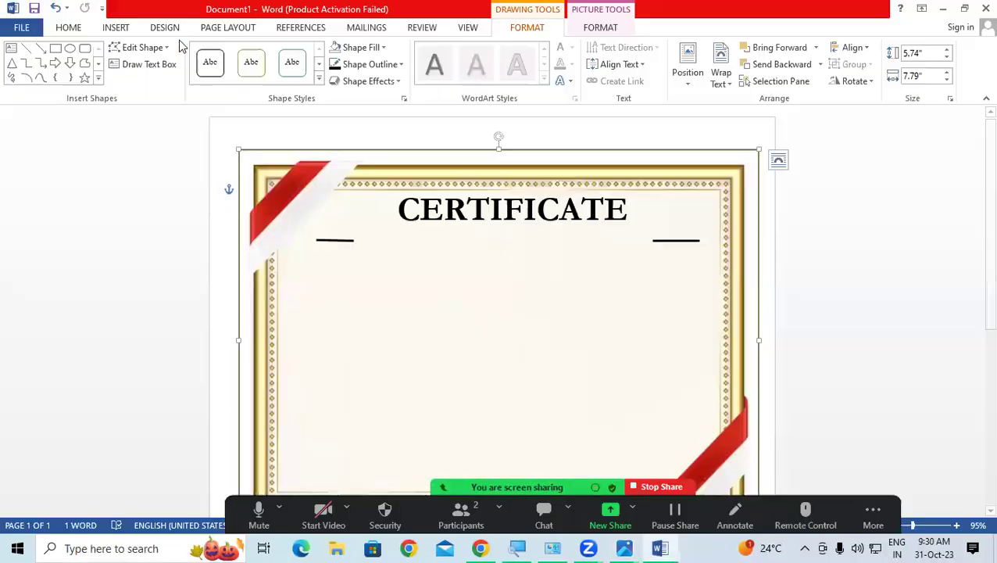
left_click(119, 31)
left_click(684, 72)
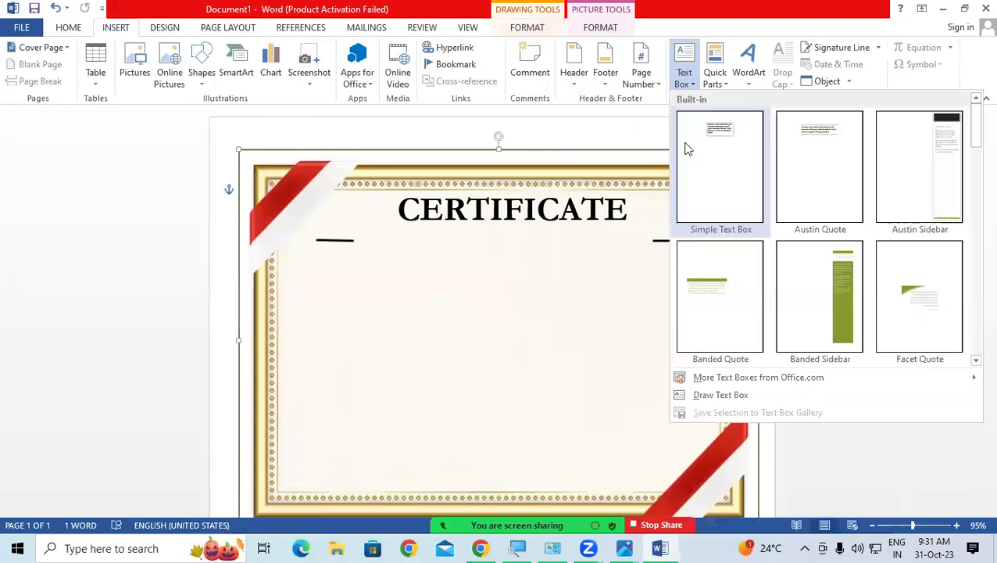
left_click(749, 394)
left_click_drag(365, 276, 619, 300)
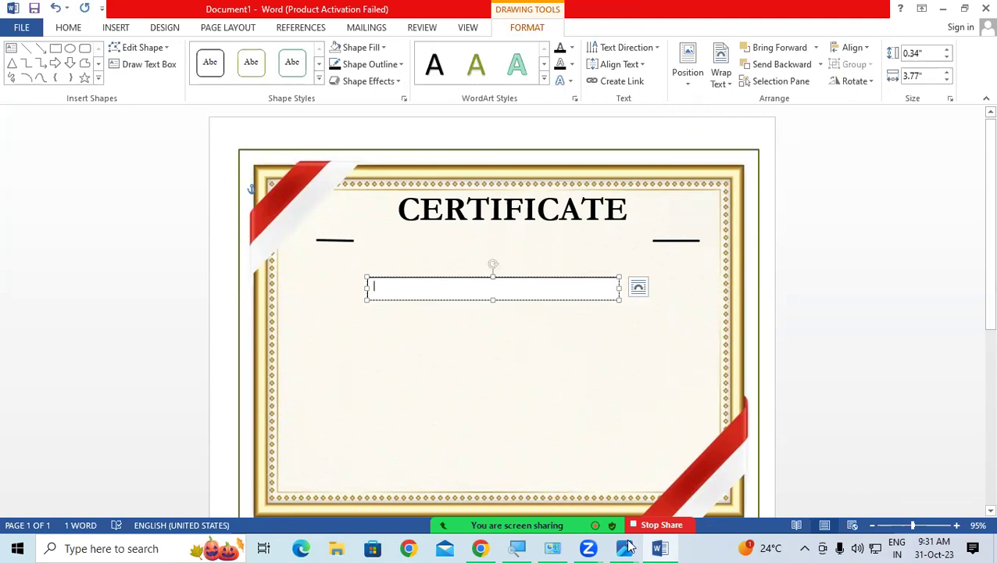
Check the certificate reference images, then type 'THIS CERTIFICATE' into the text box
mouse_move(624, 548)
left_click(585, 467)
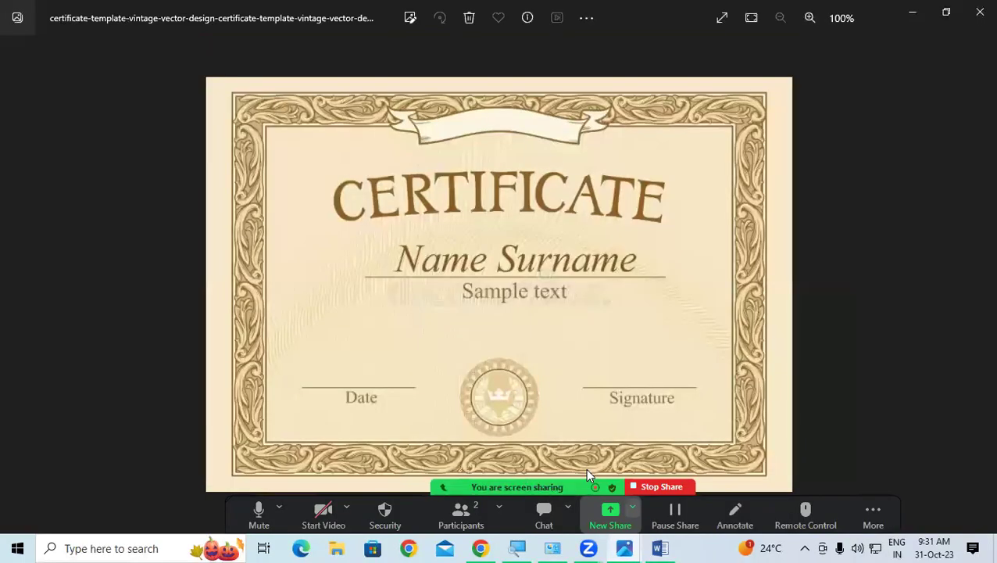
key("Right")
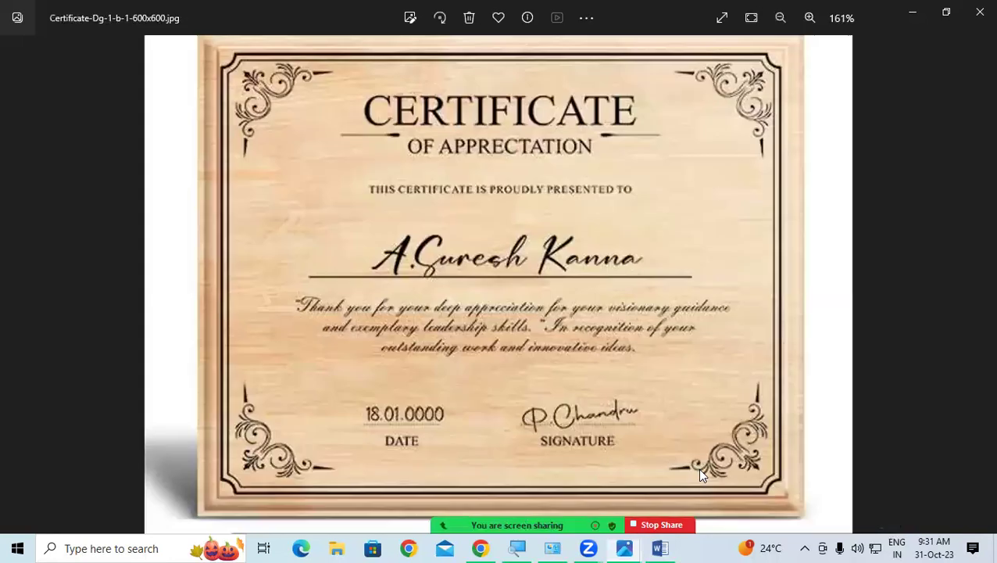
left_click(660, 548)
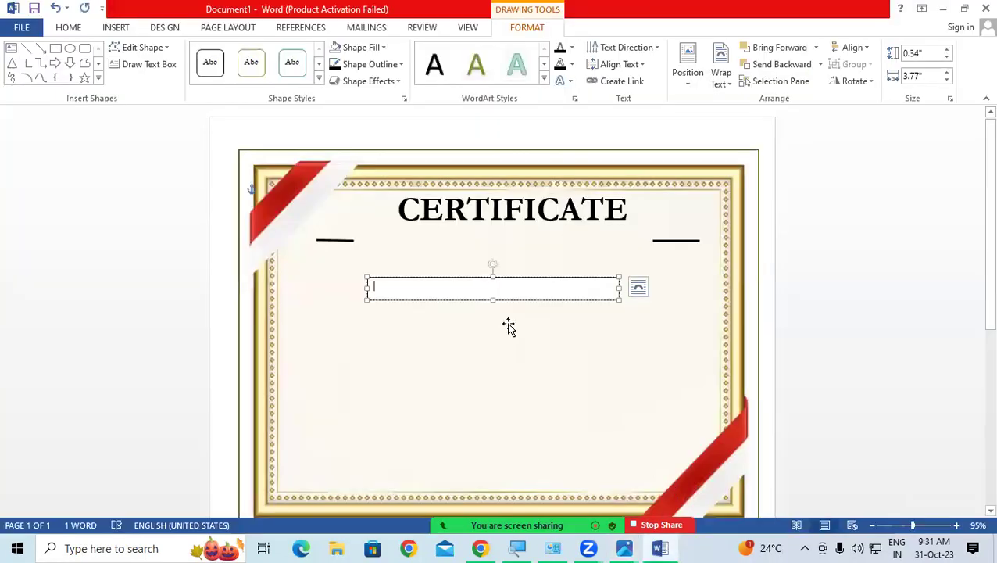
type("THIS")
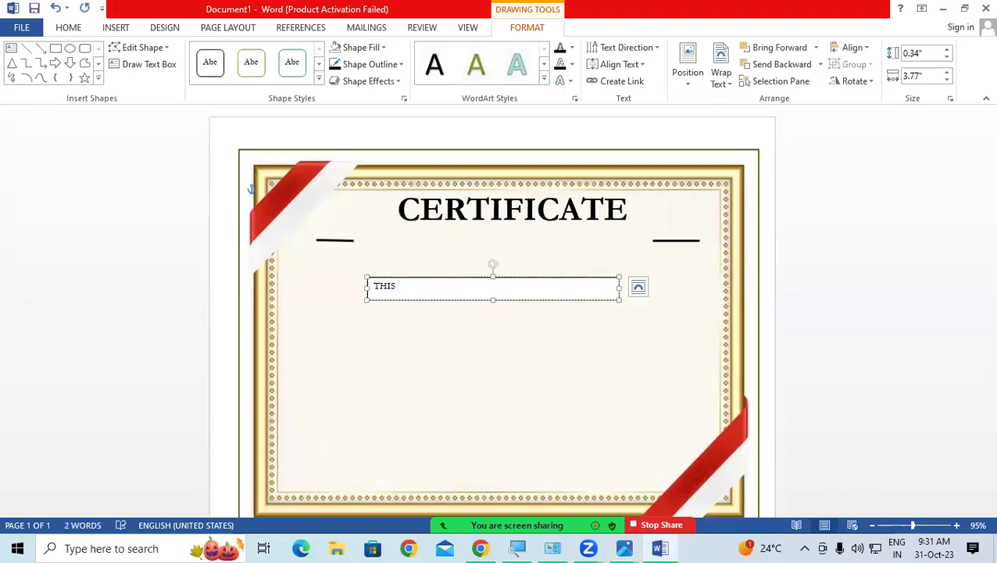
type(" CERTIFICA")
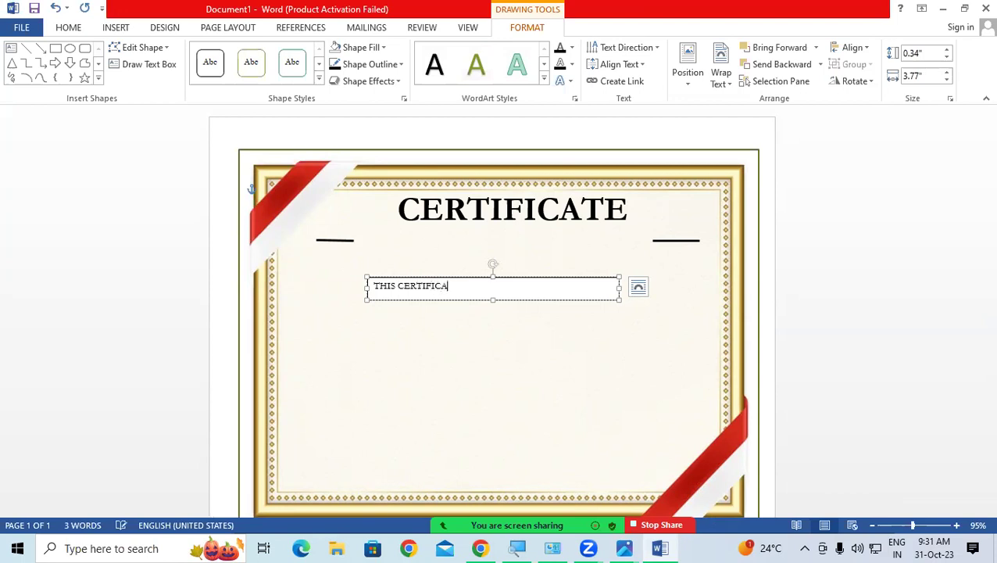
type("TE")
Finish the subtitle with 'IS PROUDLY PRESENTED TO', checking the reference wording
key("alt+Tab")
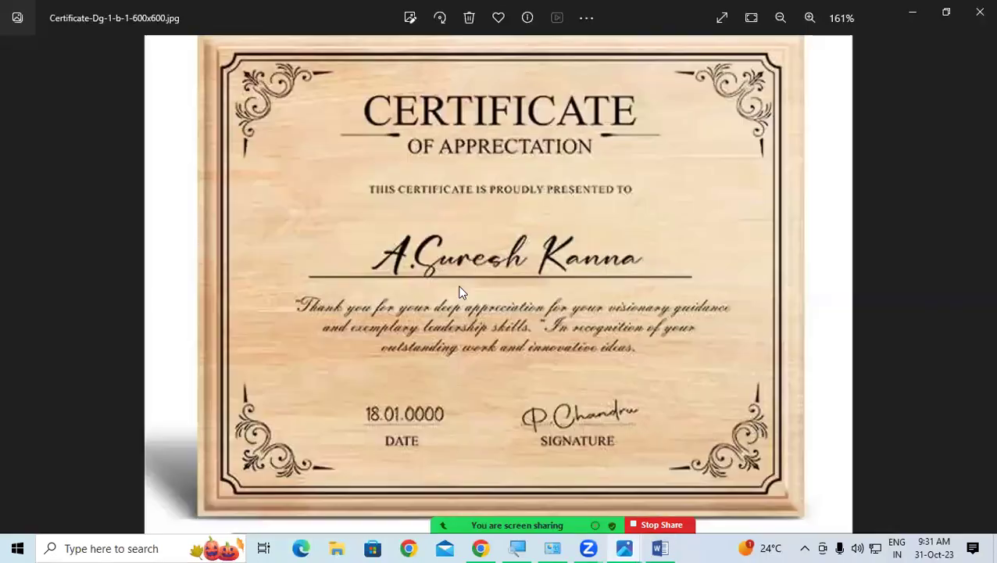
key("alt+Tab")
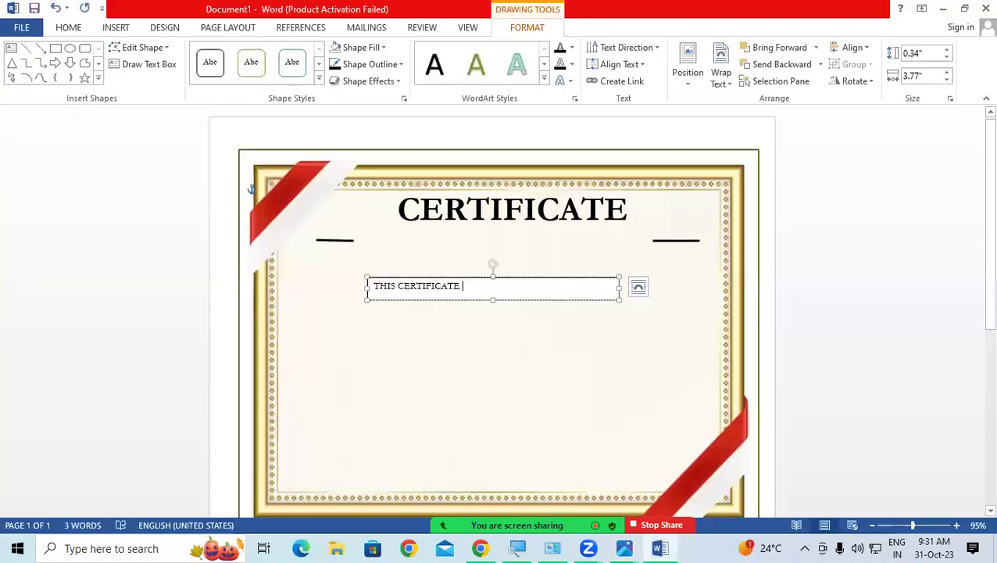
type("IS ")
type("pR")
key("BackSpace")
key("BackSpace")
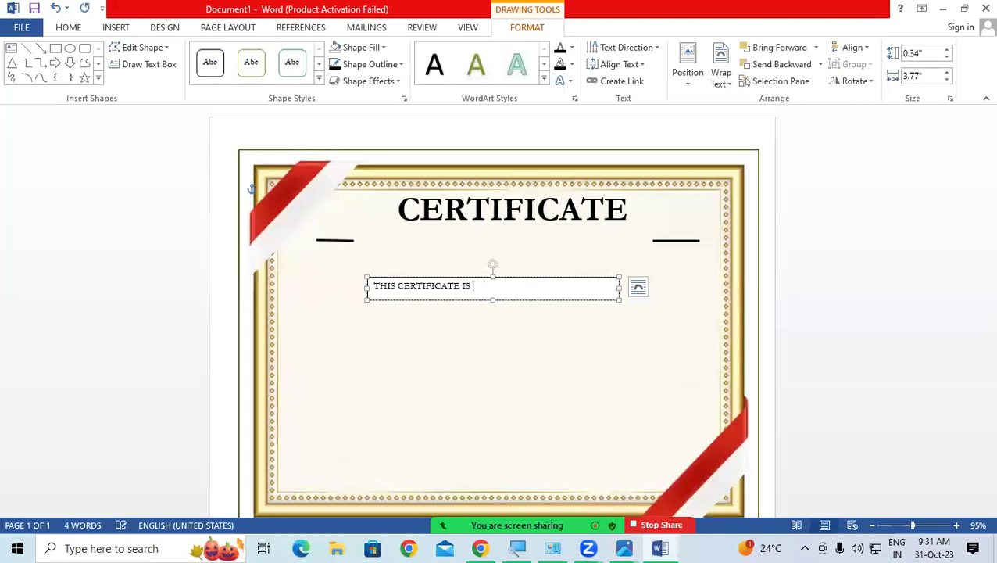
type("PROUDL")
type("Y")
key("alt+Tab")
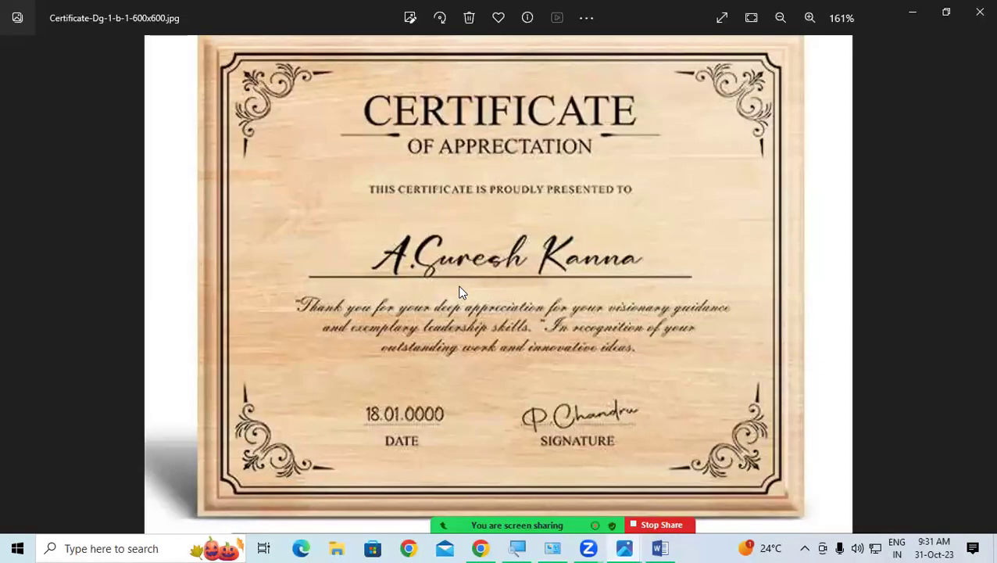
key("alt+Tab")
type("PRESENTED TO")
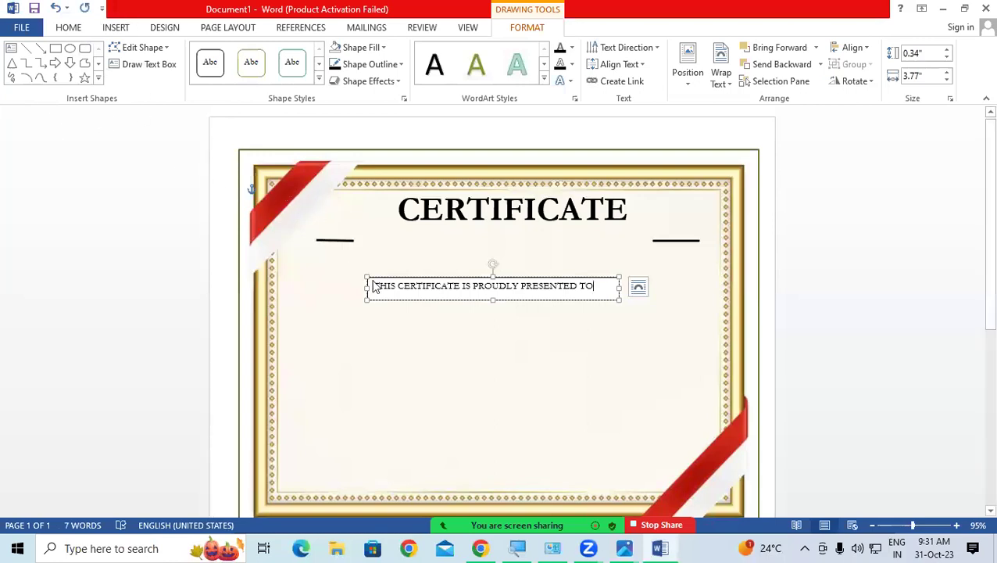
Bold the subtitle at 12 pt, widen its box, and move it up between the short lines
left_click_drag(374, 286, 598, 286)
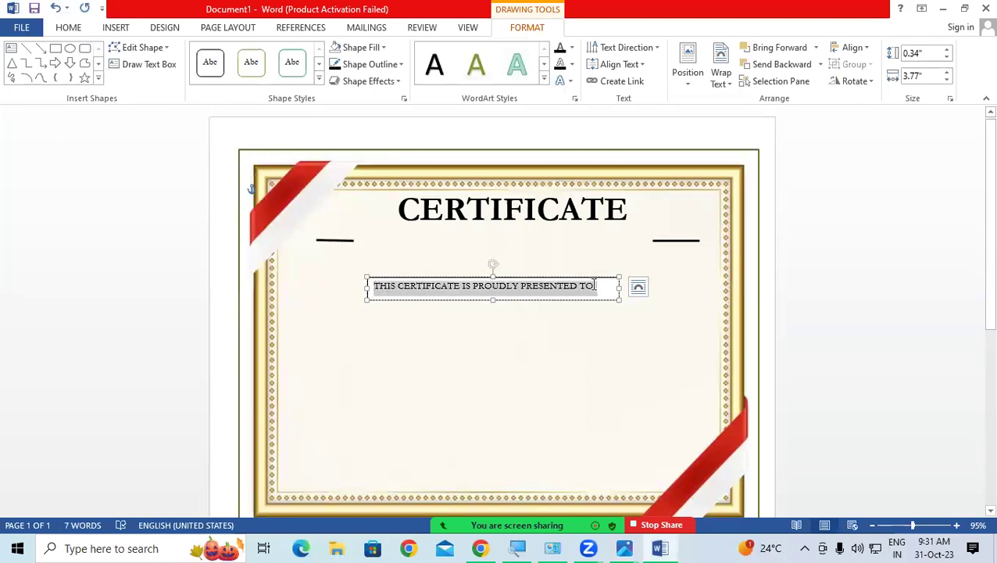
left_click(68, 27)
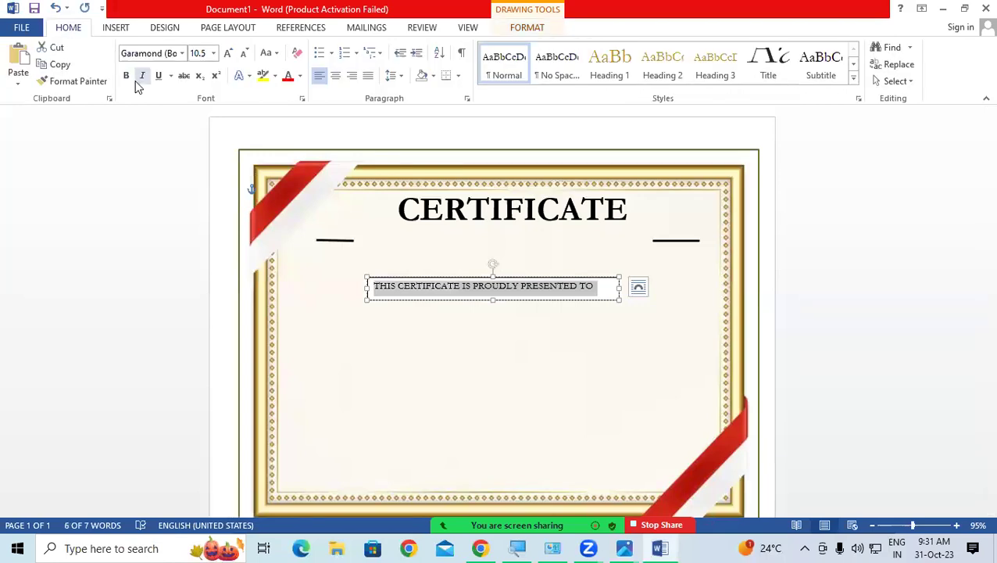
left_click(130, 77)
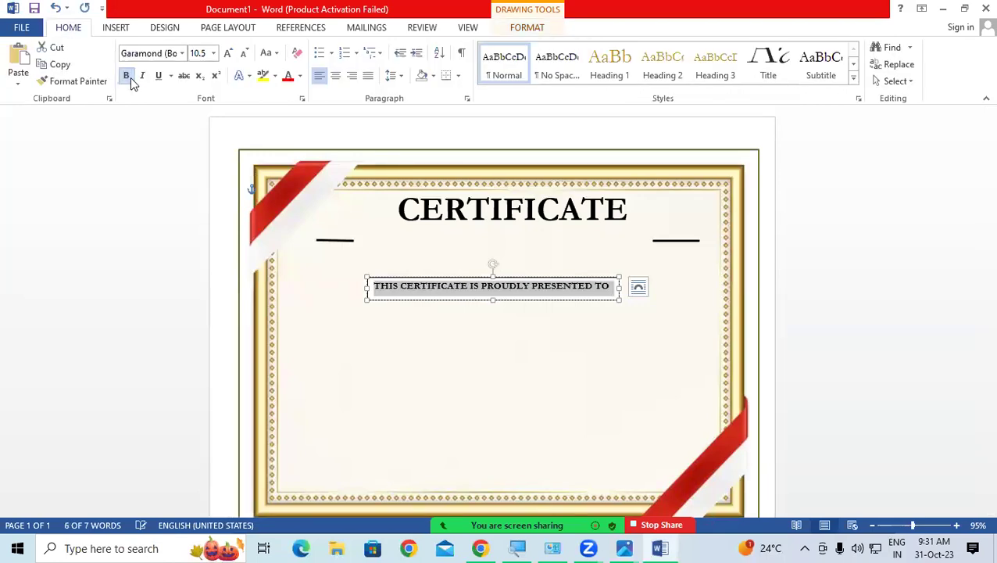
left_click(227, 54)
left_click(227, 55)
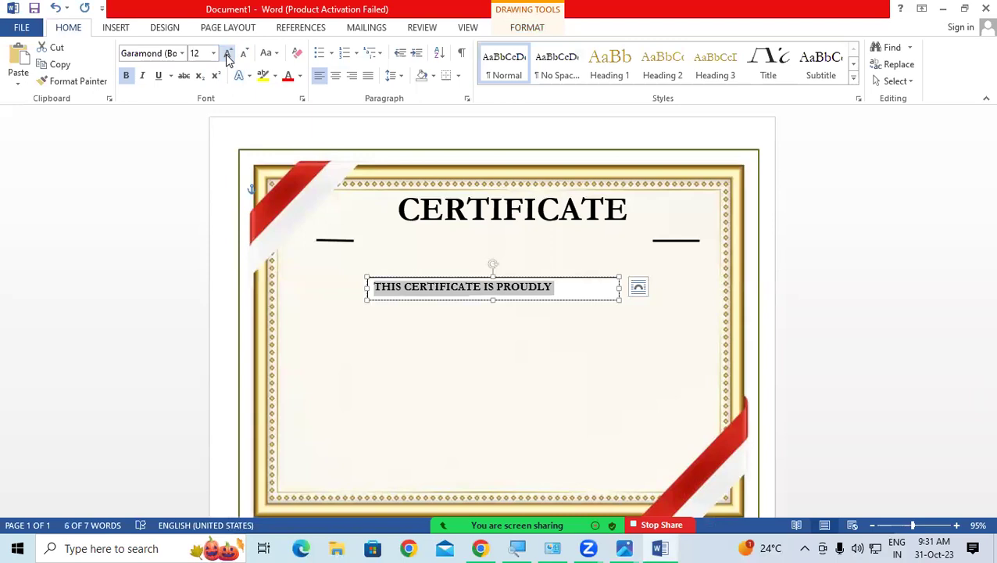
left_click_drag(619, 288, 662, 286)
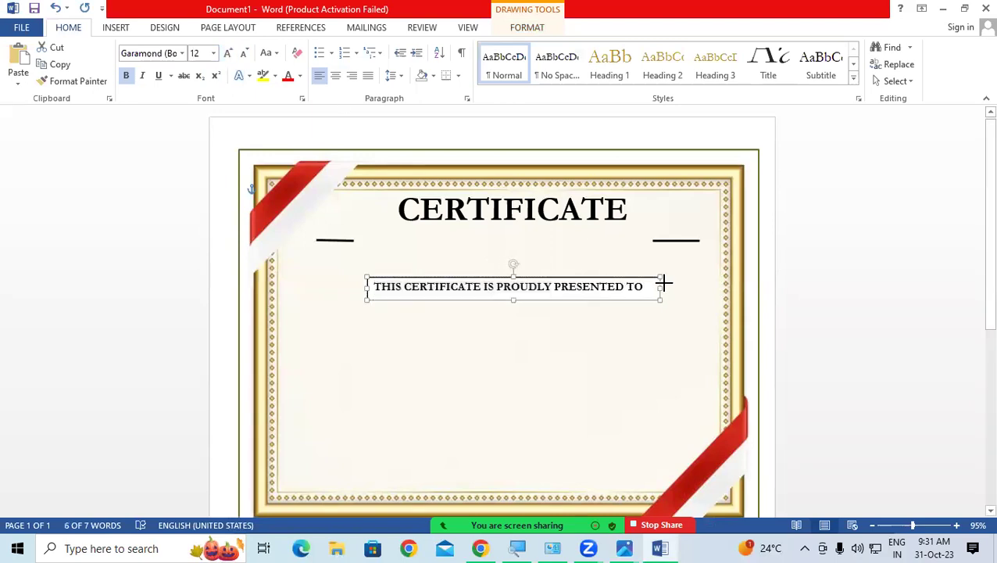
left_click_drag(561, 296, 554, 250)
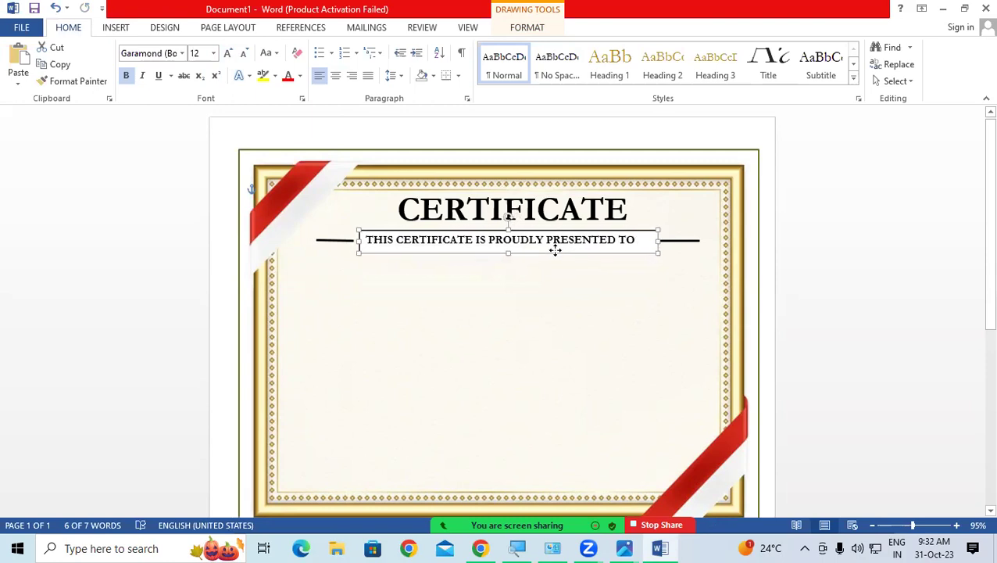
left_click(630, 305)
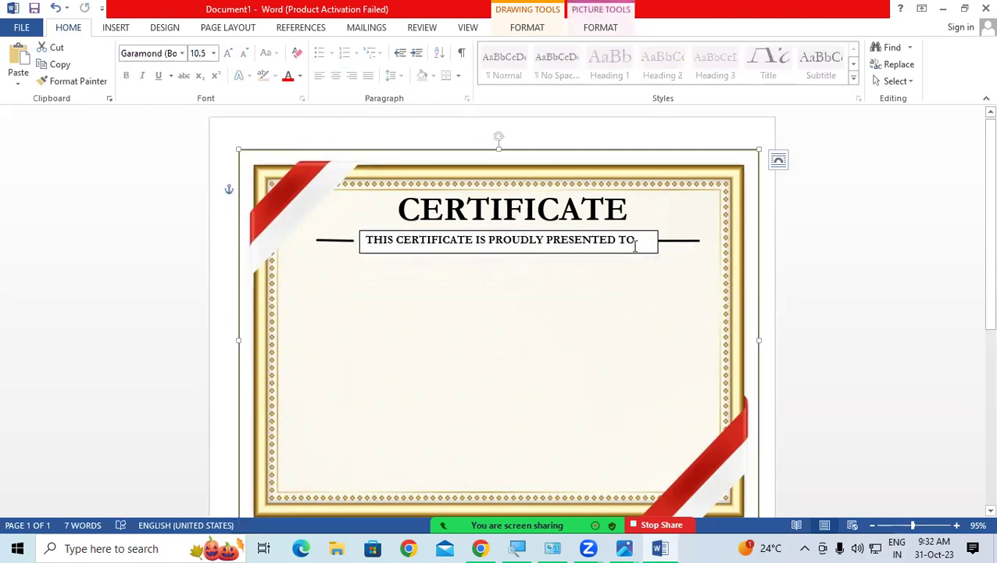
Set the subtitle box's outline and fill to none
left_click(645, 253)
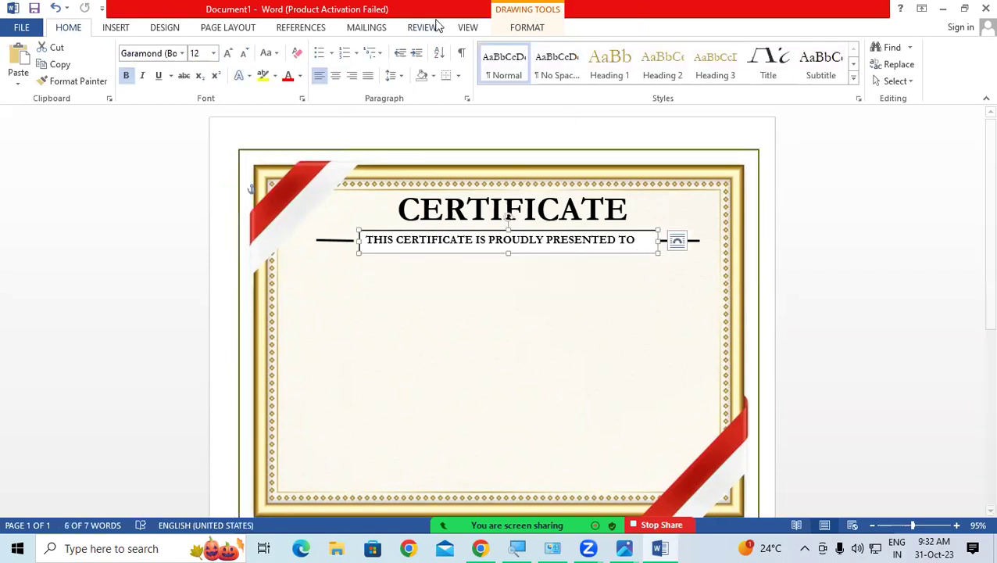
left_click(522, 34)
left_click(395, 64)
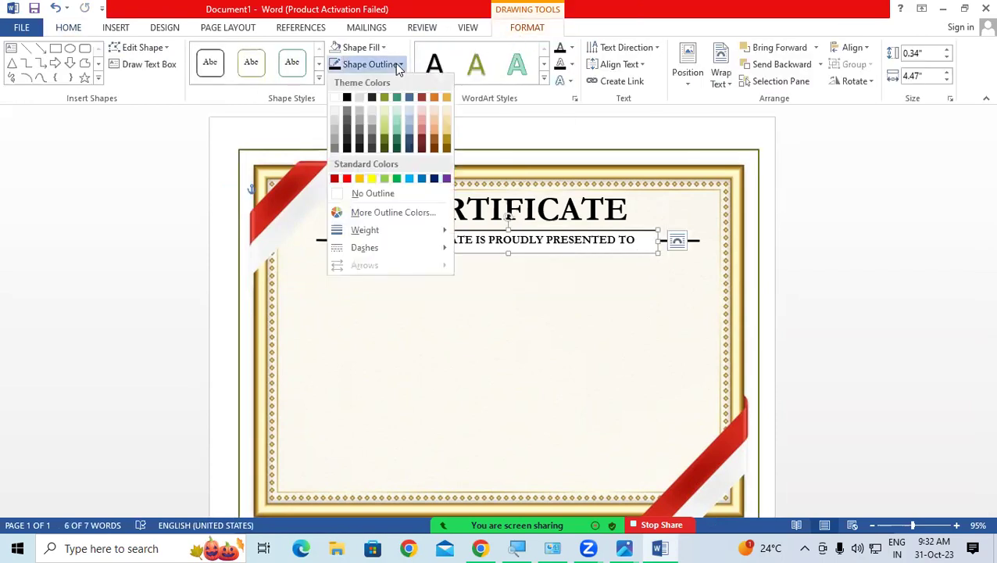
left_click(391, 193)
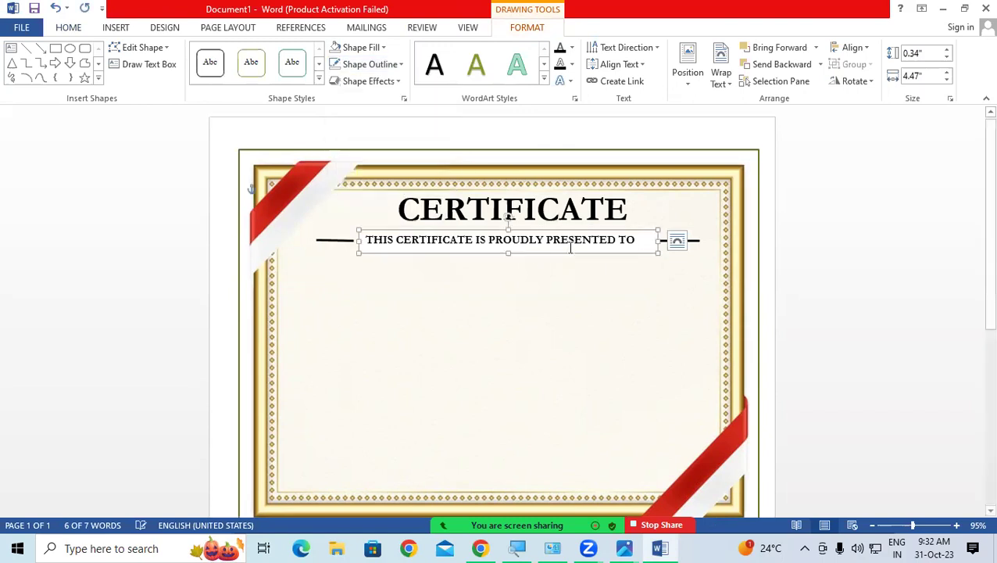
left_click(381, 49)
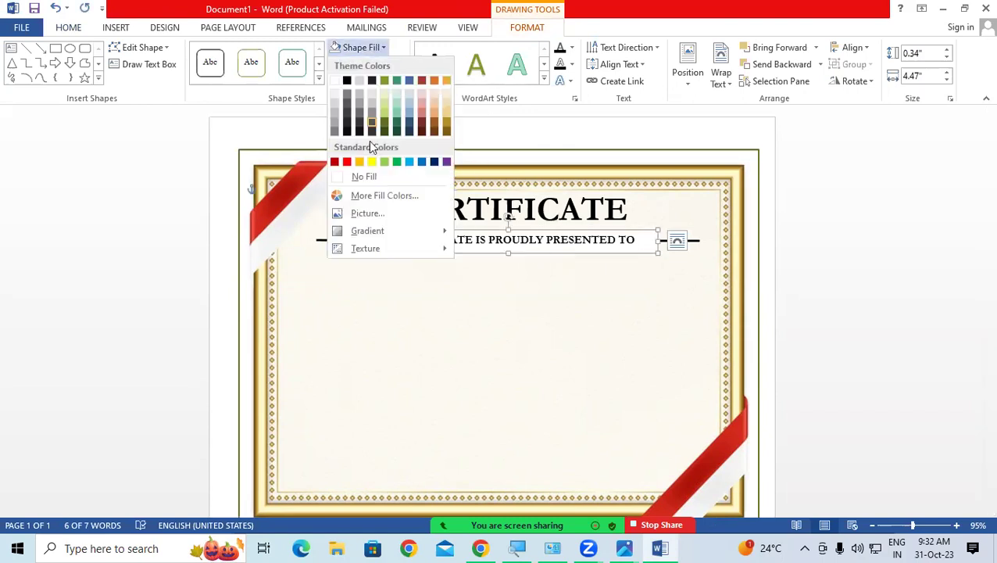
left_click(370, 177)
left_click(557, 305)
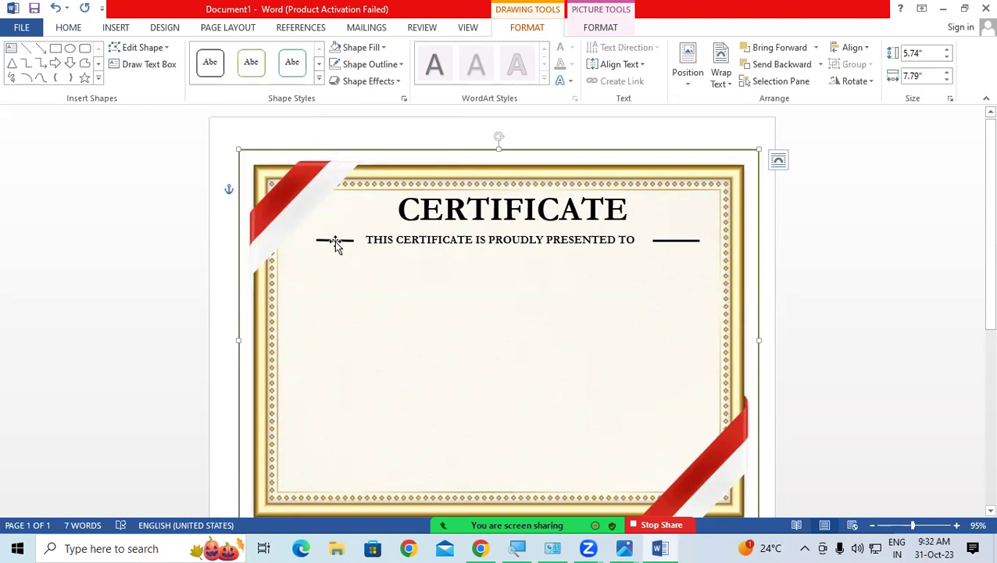
Copy the left short line and position the copy after the subtitle's last word, keeping its length
left_click(338, 242)
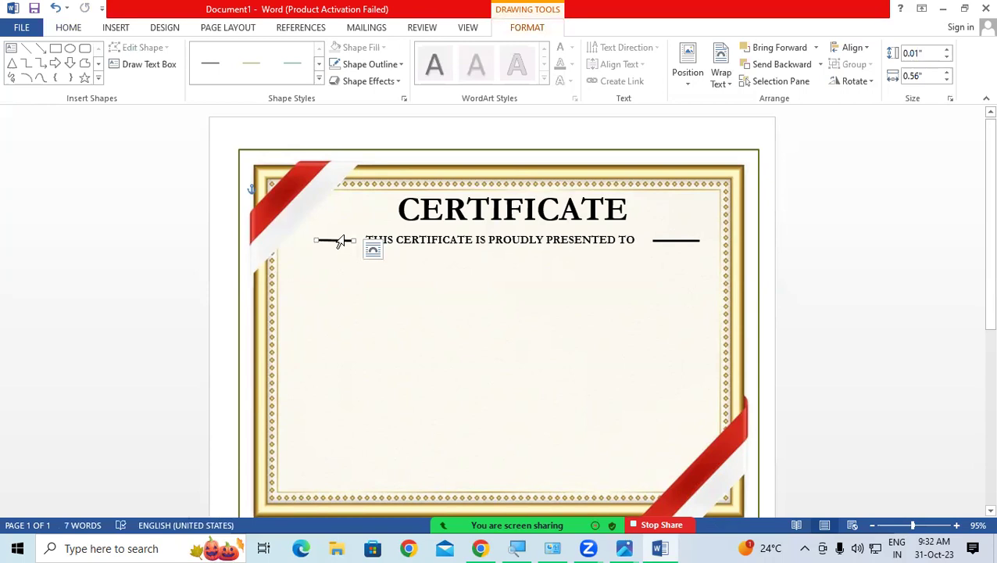
key("ctrl+c")
key("ctrl+v")
key("Up")
key("Up")
key("Up")
key("Up")
key("Up")
key("Up")
key("Up")
key("Up")
key("Up")
key("Up")
key("Up")
key("Up")
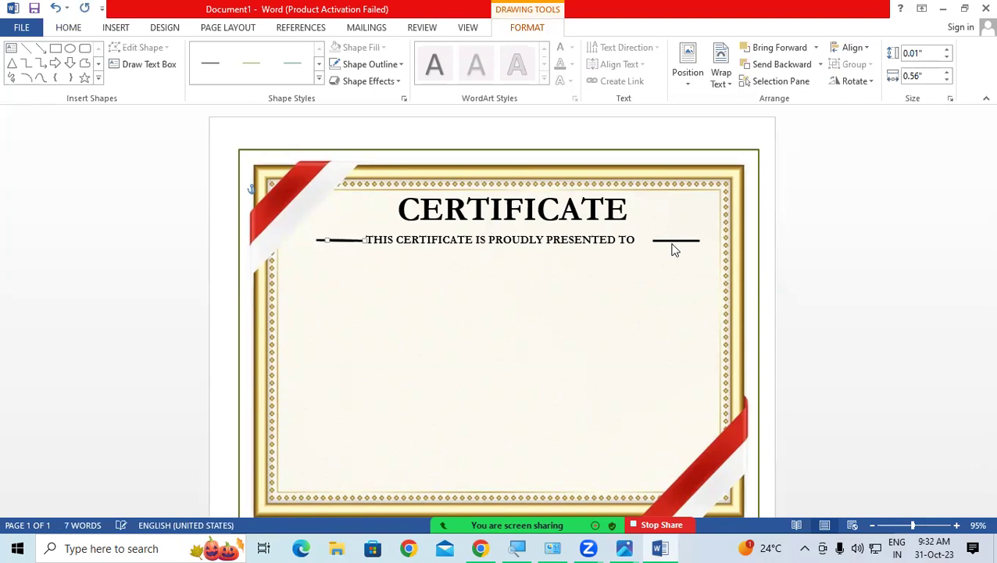
key("Up")
key("Up")
key("Right")
key("Right")
key("Right")
key("Right")
key("Right")
key("Right")
key("Right")
key("Right")
key("Right")
key("Right")
key("Right")
key("Right")
key("Right")
key("Right")
key("Right")
key("Right")
key("Right")
key("Right")
key("Right")
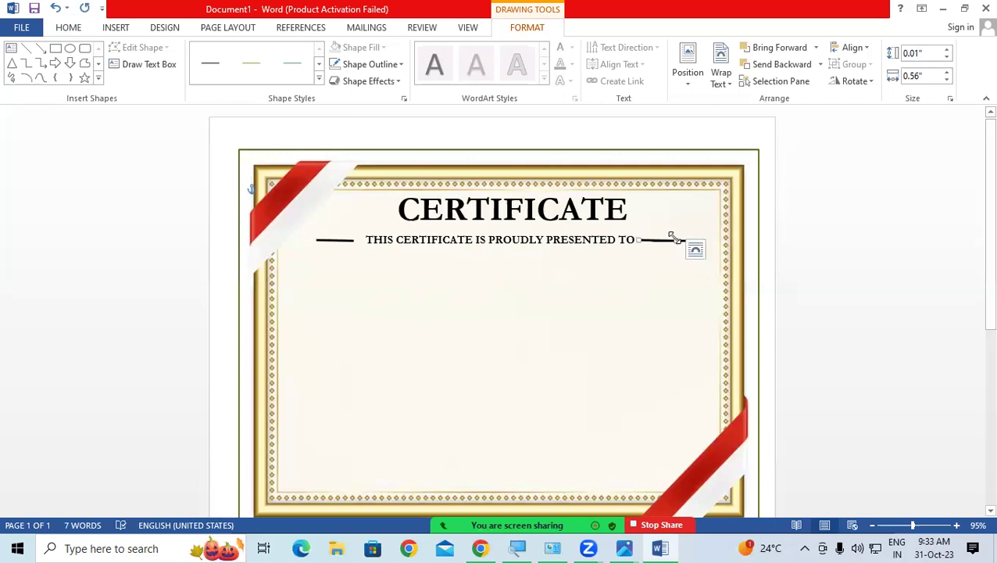
left_click_drag(671, 237, 691, 240)
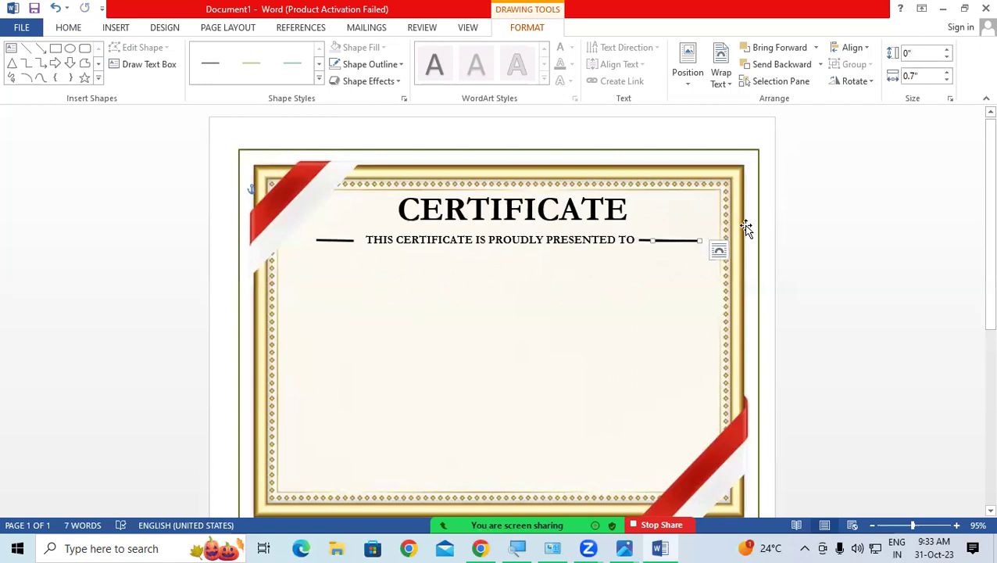
key("ctrl+z")
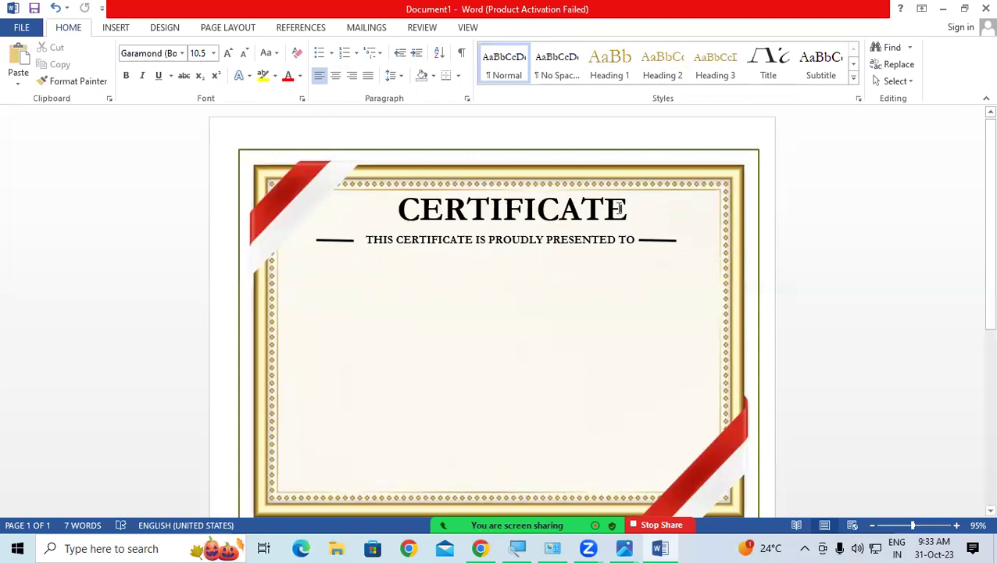
left_click(368, 239)
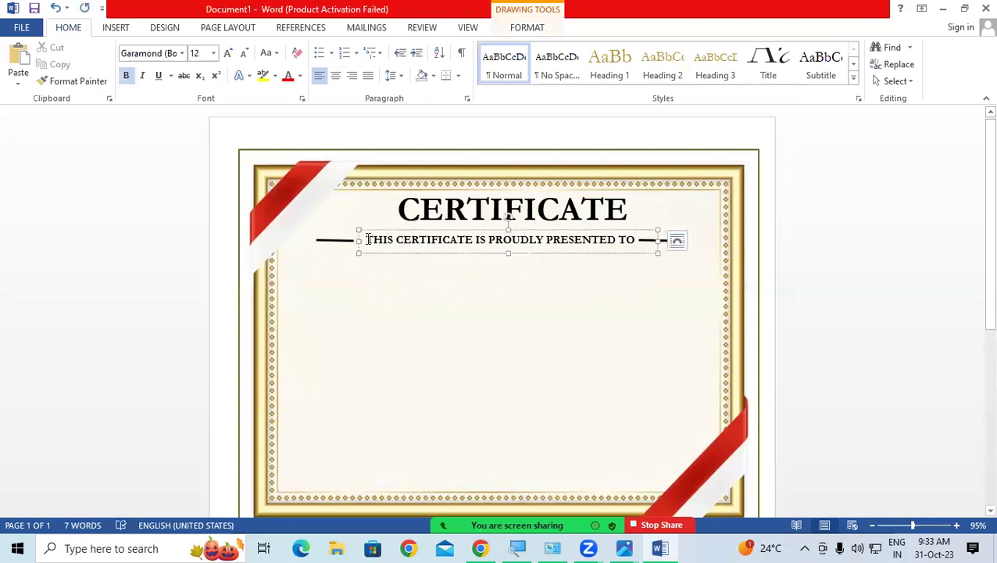
left_click_drag(368, 239, 636, 239)
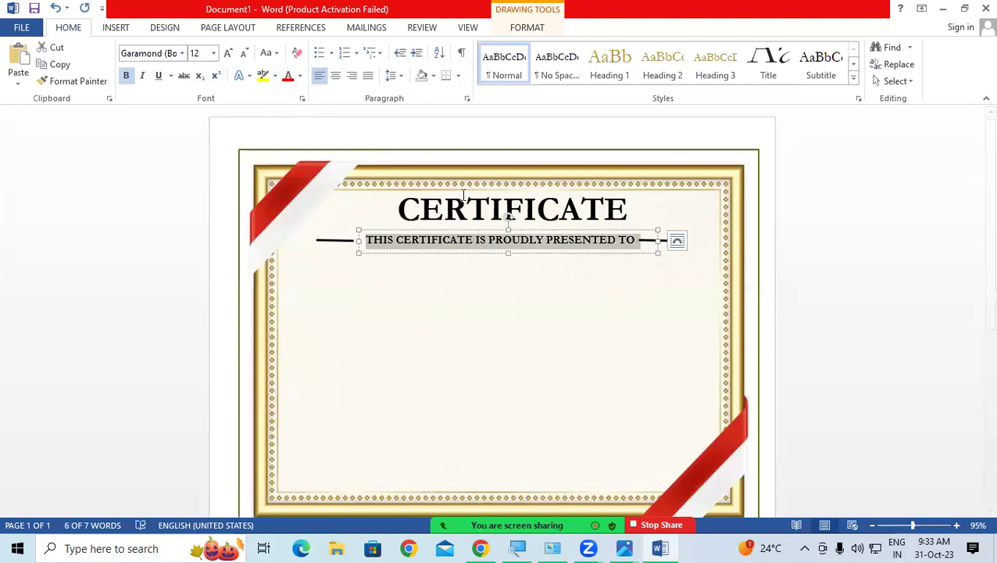
left_click(536, 207)
left_click_drag(398, 210, 632, 207)
left_click(631, 207)
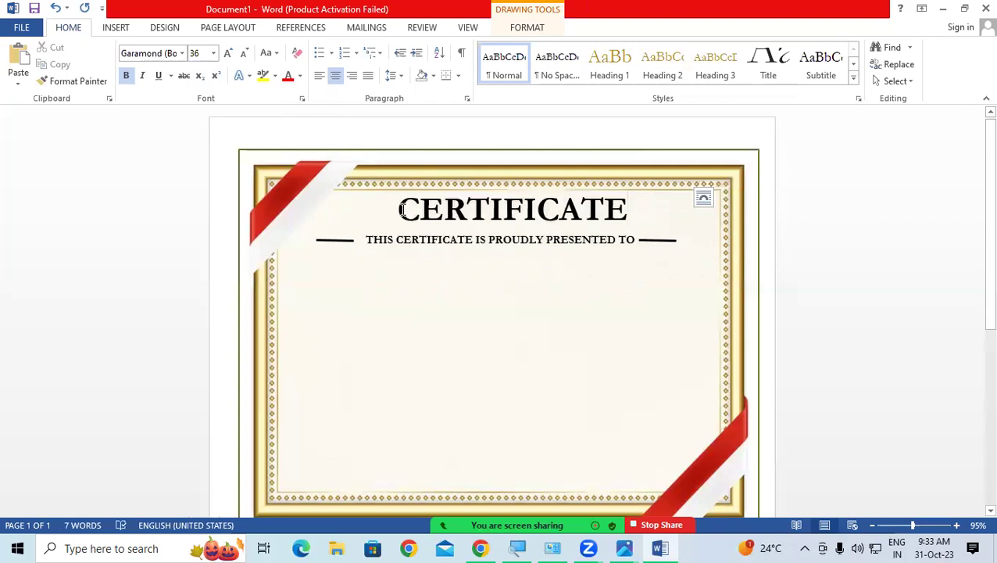
left_click_drag(401, 210, 642, 209)
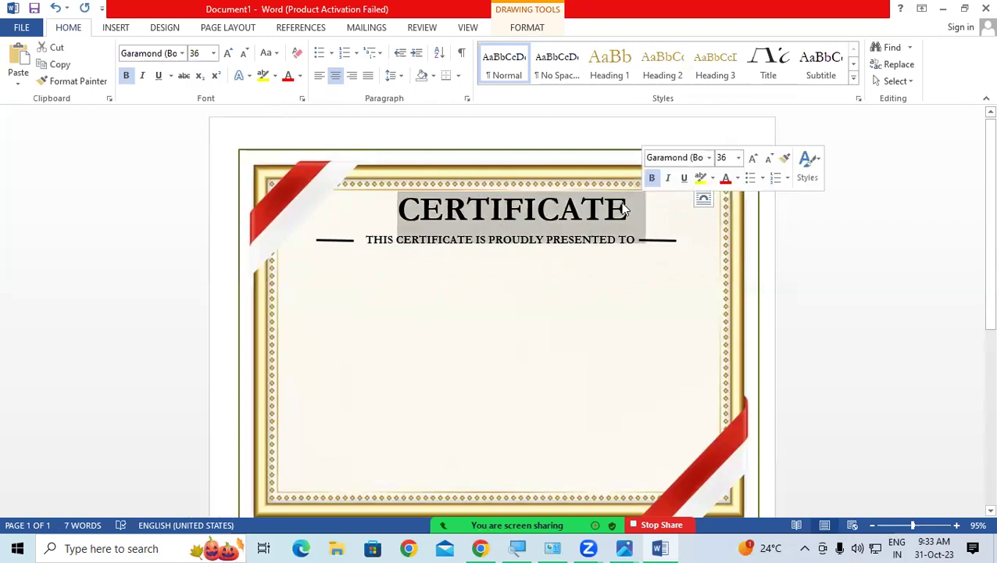
left_click(183, 53)
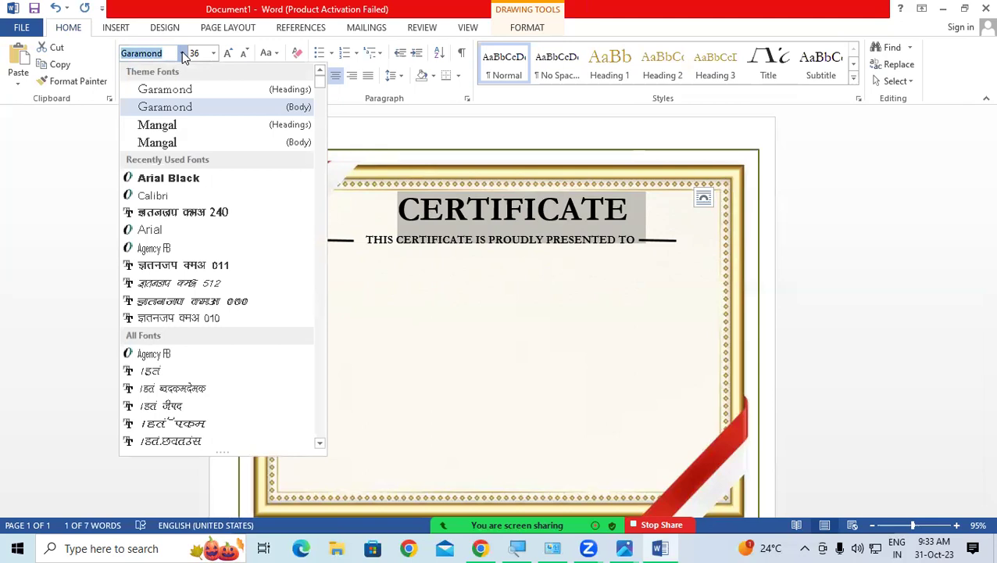
left_click_drag(321, 83, 334, 164)
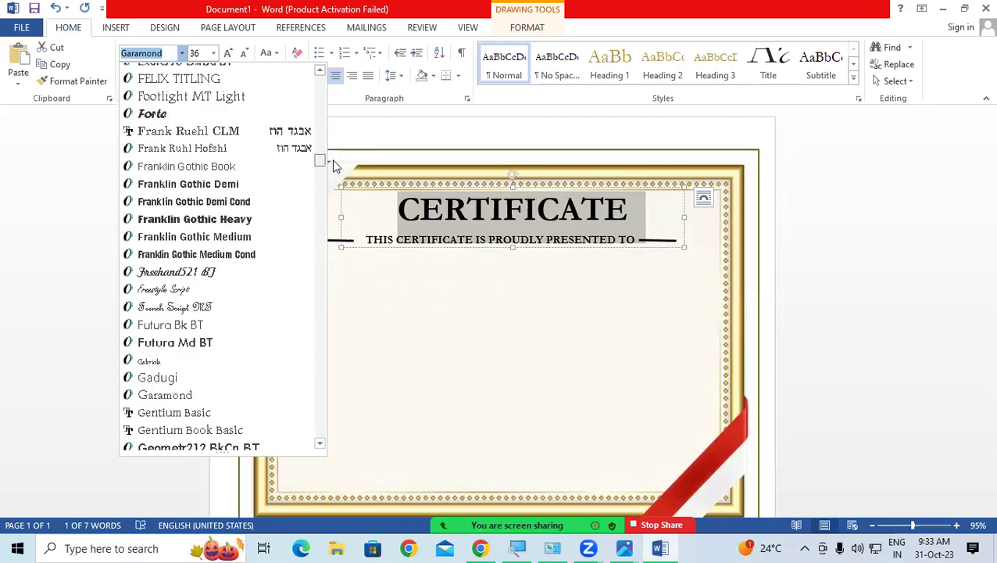
left_click_drag(333, 169, 338, 190)
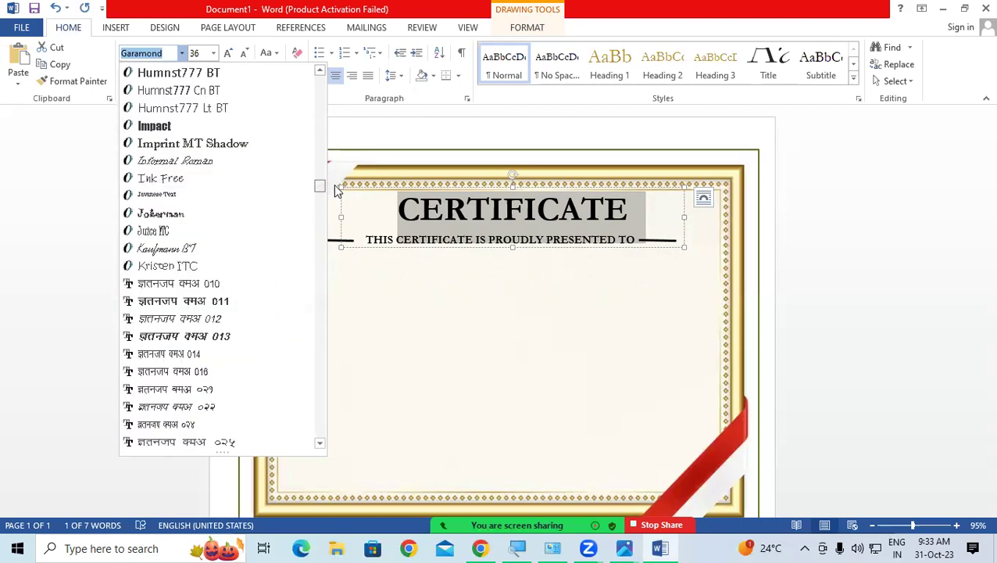
left_click_drag(336, 191, 319, 83)
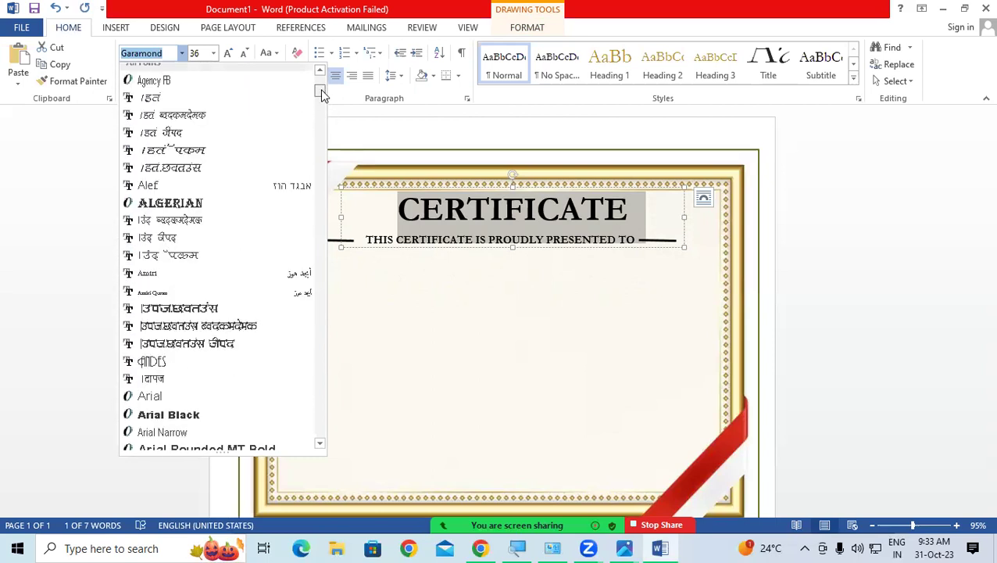
left_click_drag(320, 81, 321, 92)
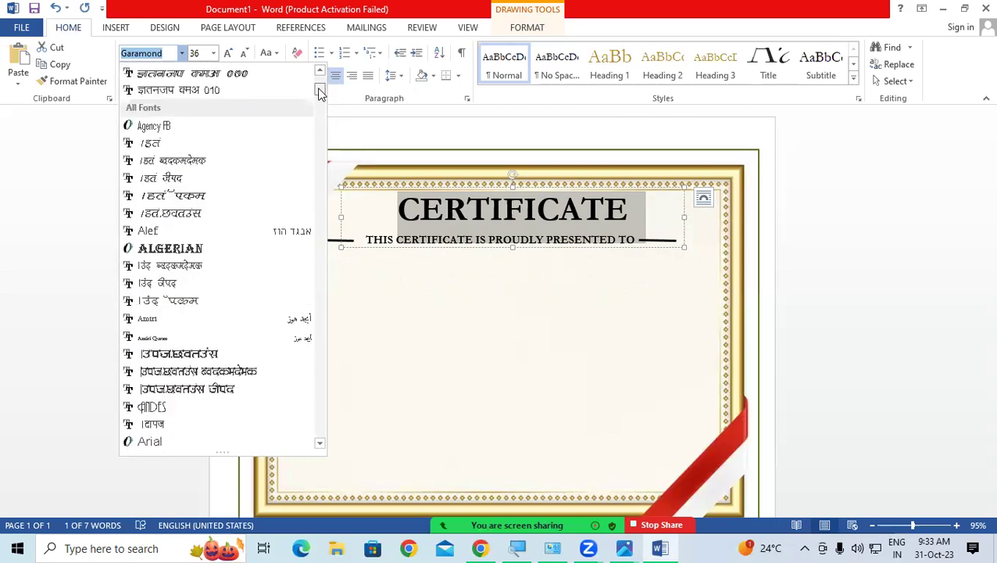
left_click(812, 255)
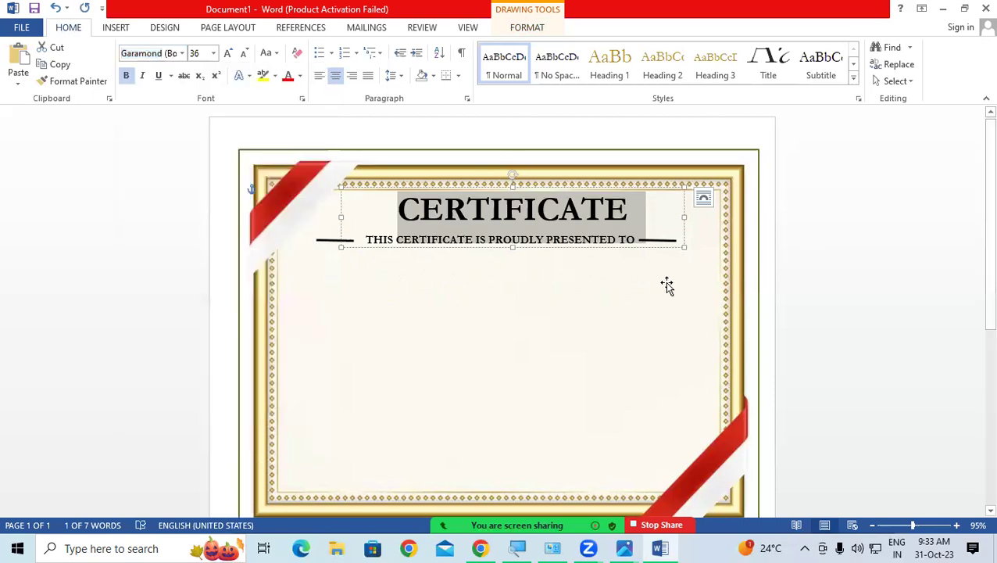
left_click(621, 307)
left_click(731, 256)
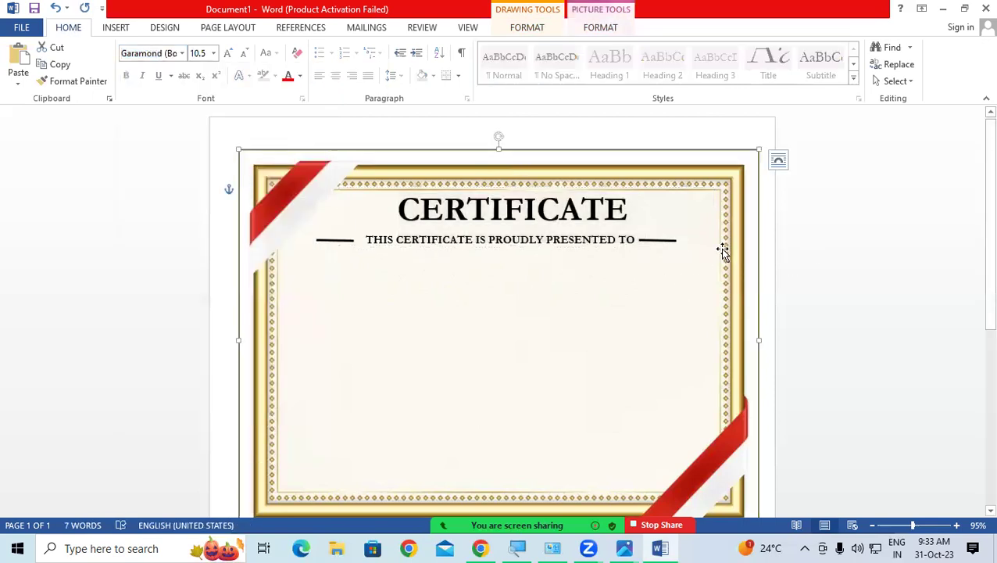